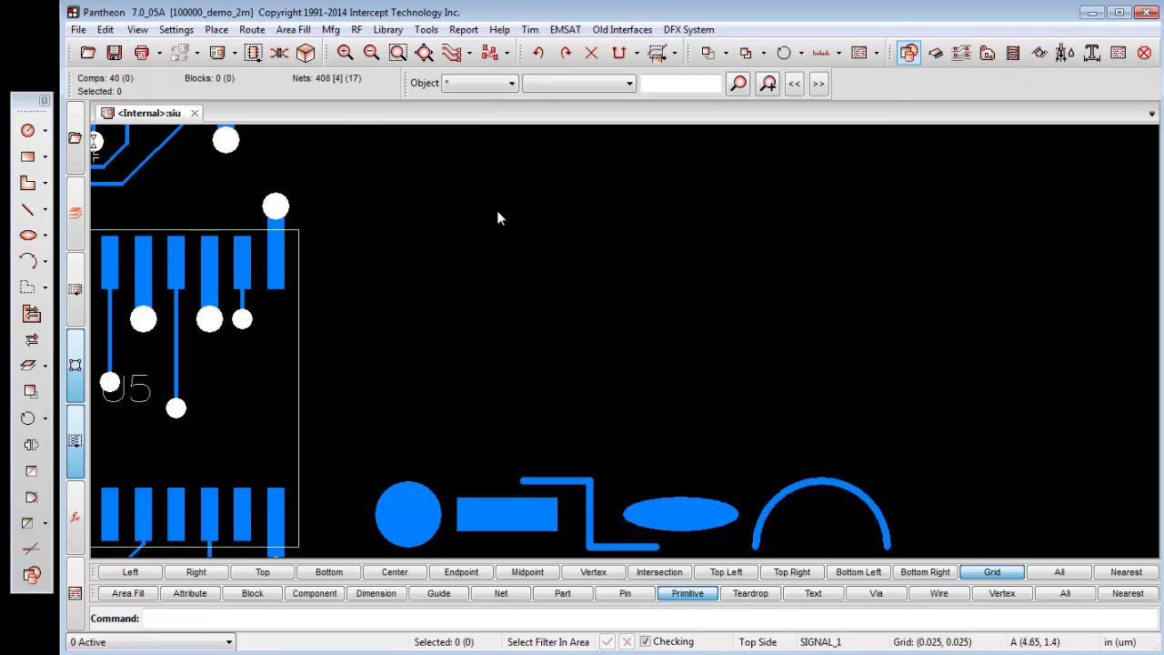
Draw an eight-sided polygon on layer SIGNAL_1 above the existing blue shapes, with a stepped lower-left corner and two angled upper corners.
{"action": "left_click", "coordinate": [28, 184]}
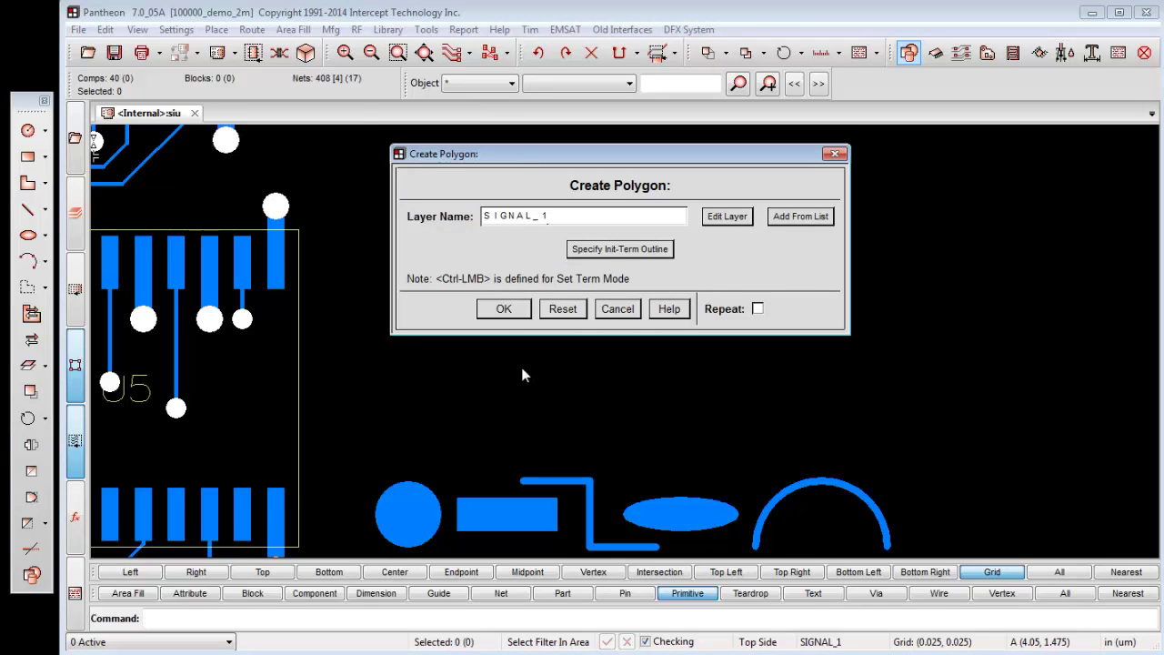
{"action": "left_click", "coordinate": [505, 309]}
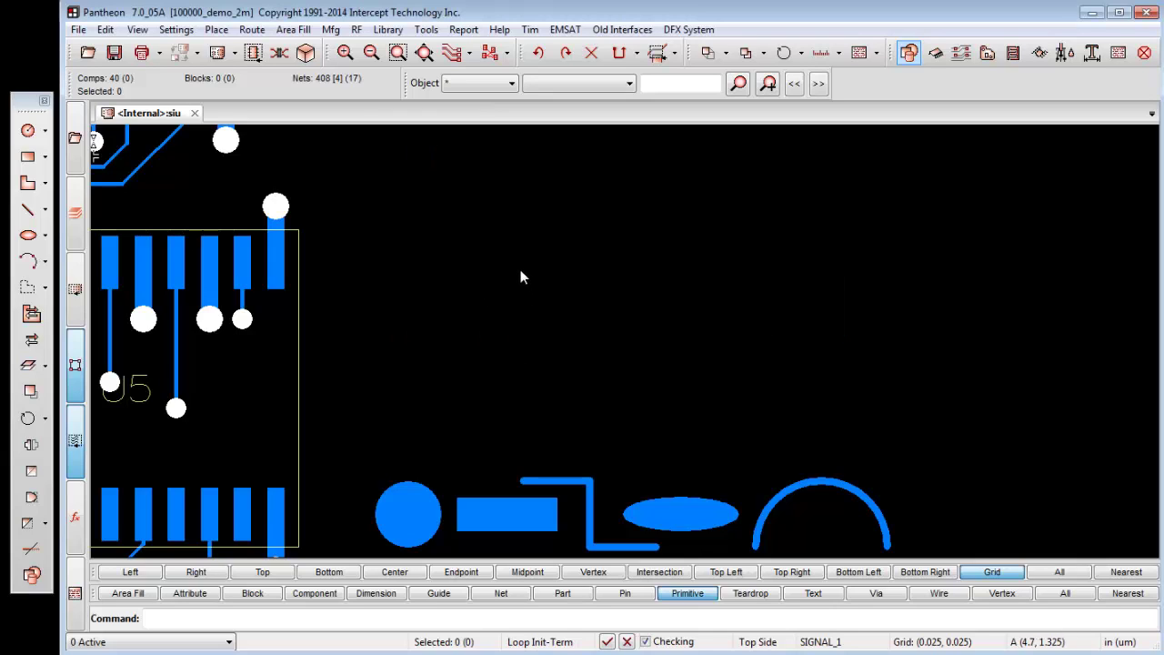
{"action": "left_click", "coordinate": [524, 347]}
{"action": "left_click", "coordinate": [696, 371]}
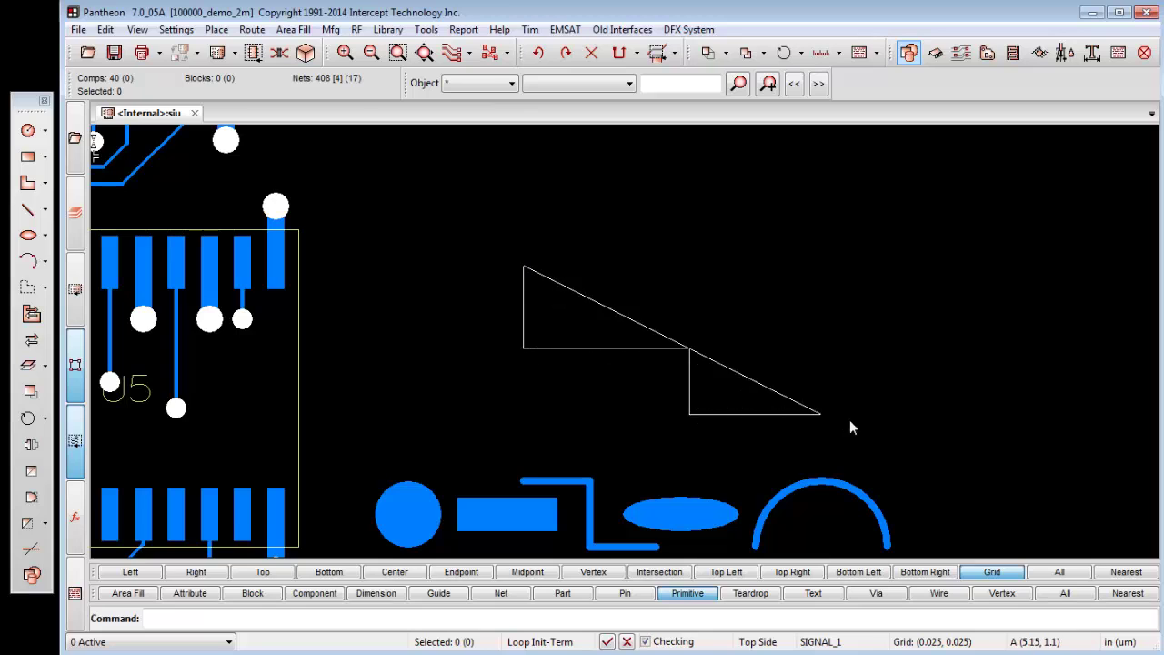
{"action": "left_click", "coordinate": [950, 408]}
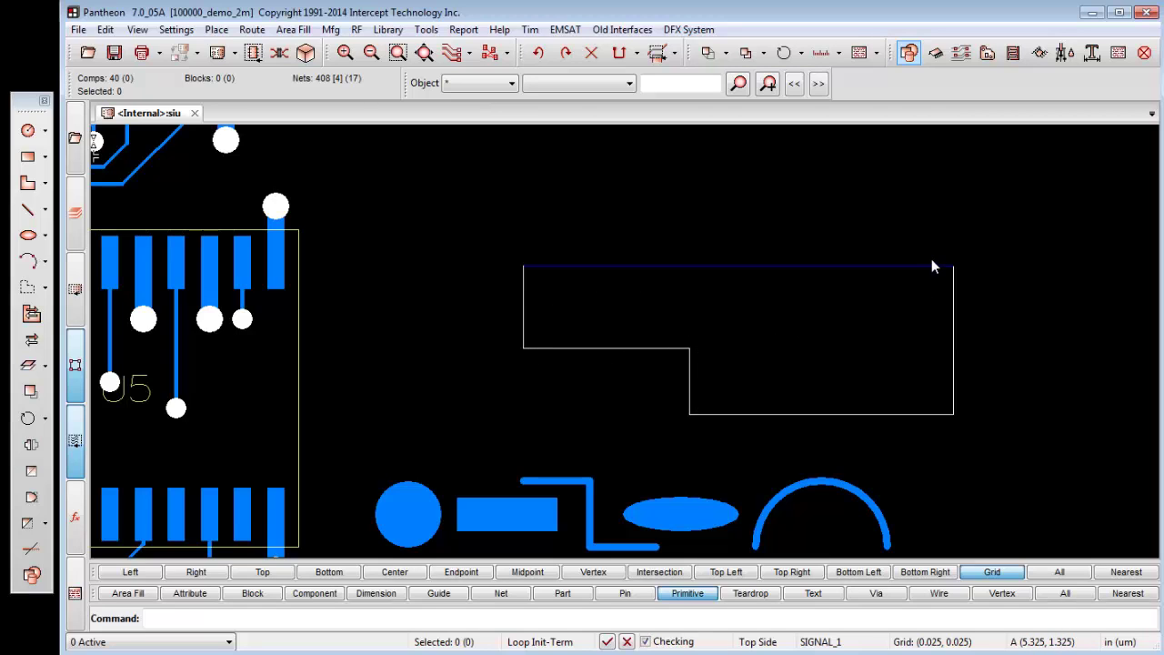
{"action": "left_click", "coordinate": [894, 207]}
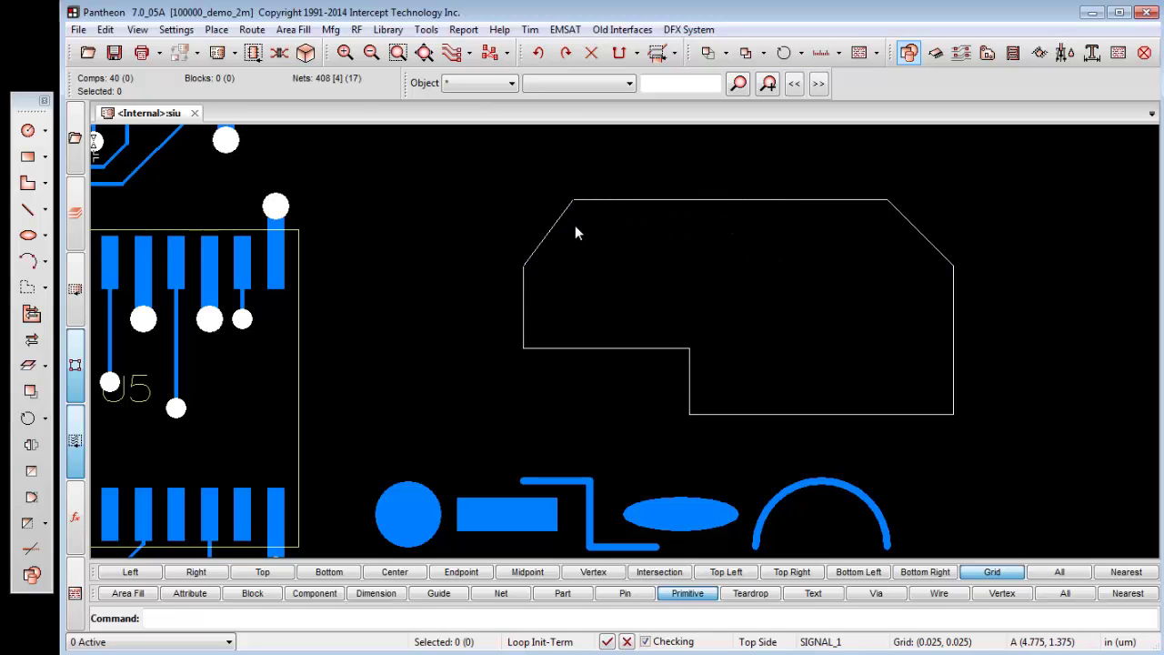
{"action": "left_click", "coordinate": [585, 223]}
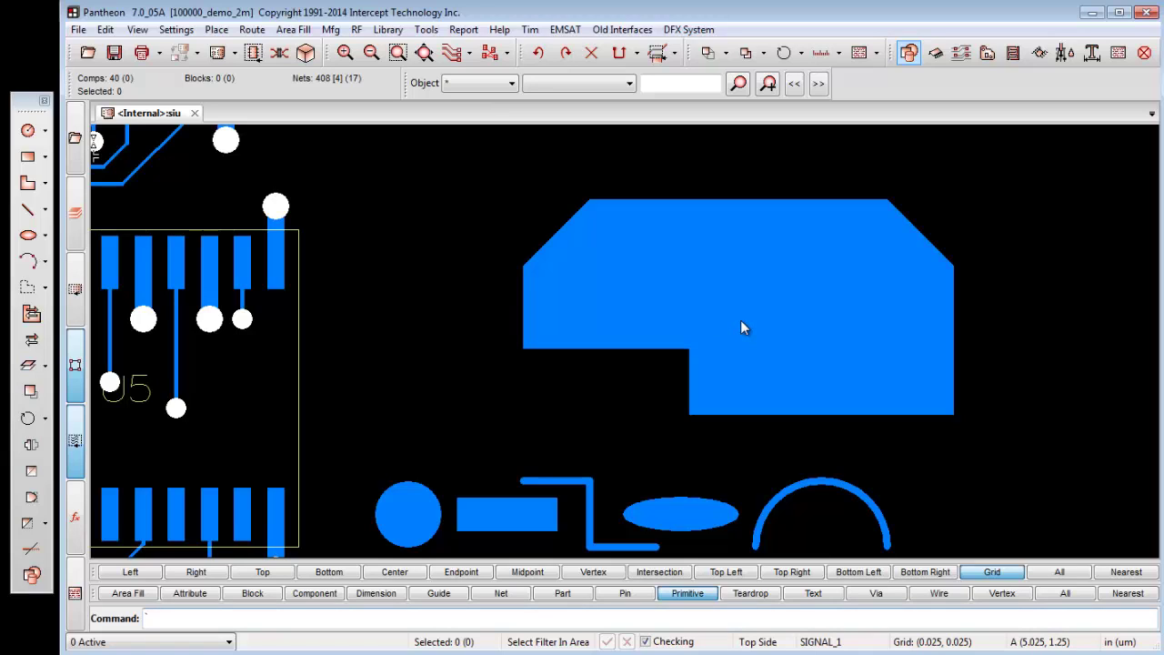
Move the polygon to the right so its lower-left corner sits at (4.8, 1.2).
{"action": "left_click", "coordinate": [675, 326]}
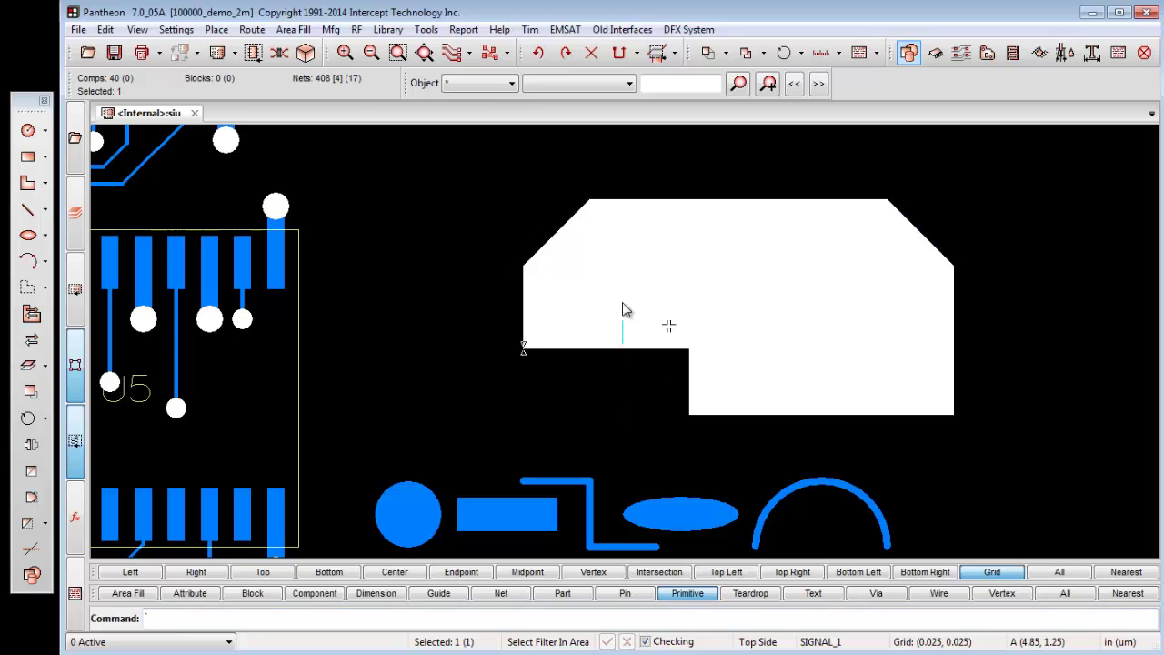
{"action": "middle_click_drag", "start_coordinate": [692, 419], "coordinate": [691, 419]}
{"action": "left_click", "coordinate": [372, 351]}
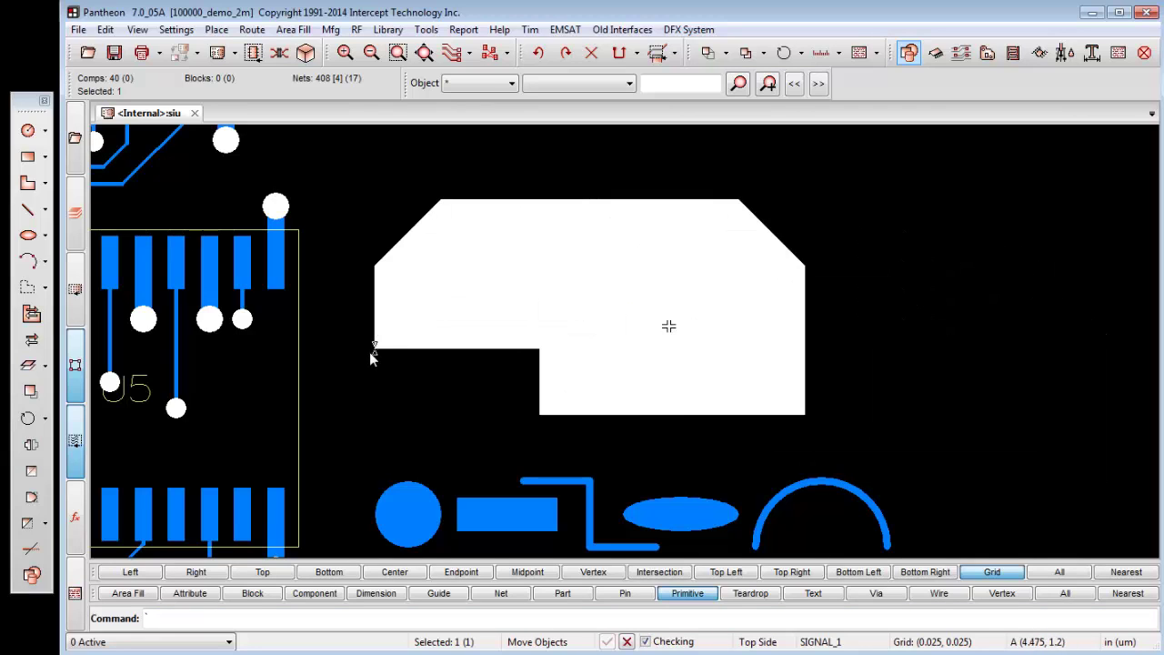
{"action": "left_click", "coordinate": [592, 350]}
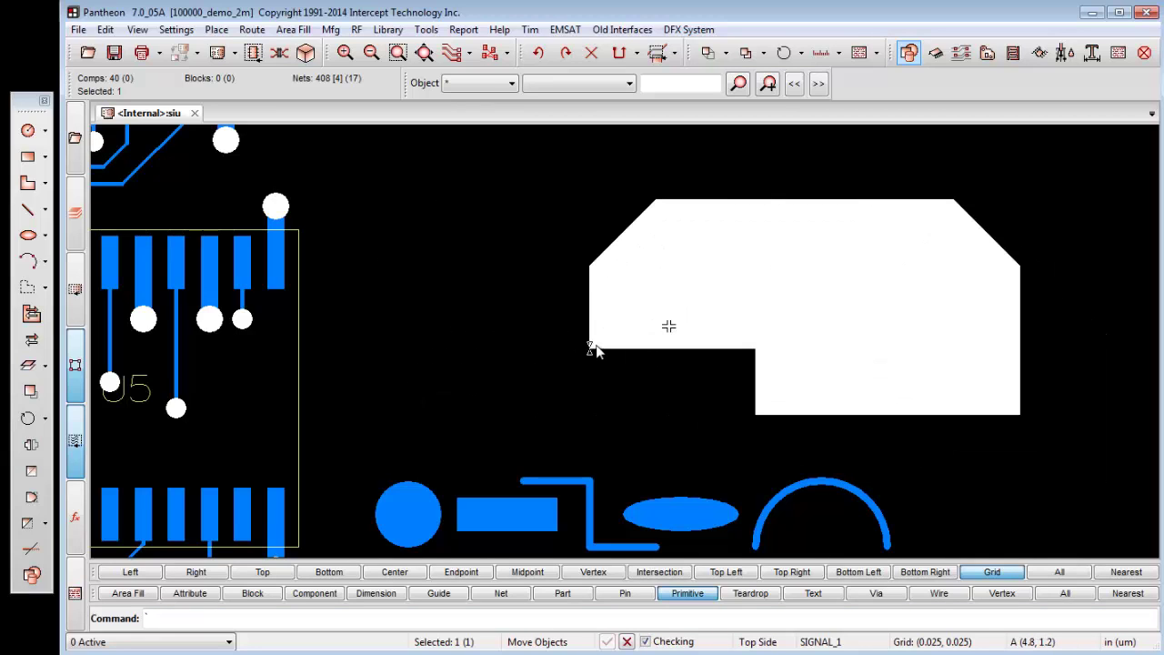
{"action": "right_click", "coordinate": [596, 346]}
{"action": "mouse_move", "coordinate": [517, 297]}
{"action": "middle_mouse_down"}
{"action": "mouse_move", "coordinate": [556, 405]}
{"action": "mouse_move", "coordinate": [622, 275]}
{"action": "middle_mouse_up"}
Change the polygon's layer to SIGNAL_2.
{"action": "left_click_drag", "start_coordinate": [571, 325], "coordinate": [639, 395]}
{"action": "right_click", "coordinate": [482, 263]}
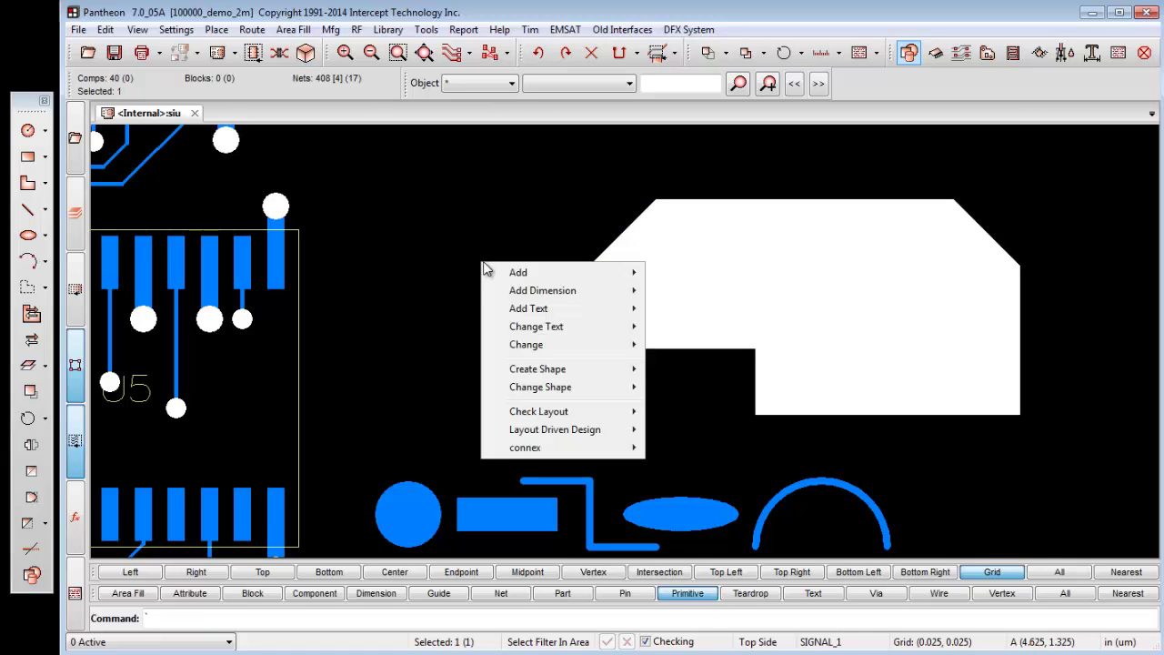
{"action": "mouse_move", "coordinate": [634, 351]}
{"action": "left_click", "coordinate": [686, 344]}
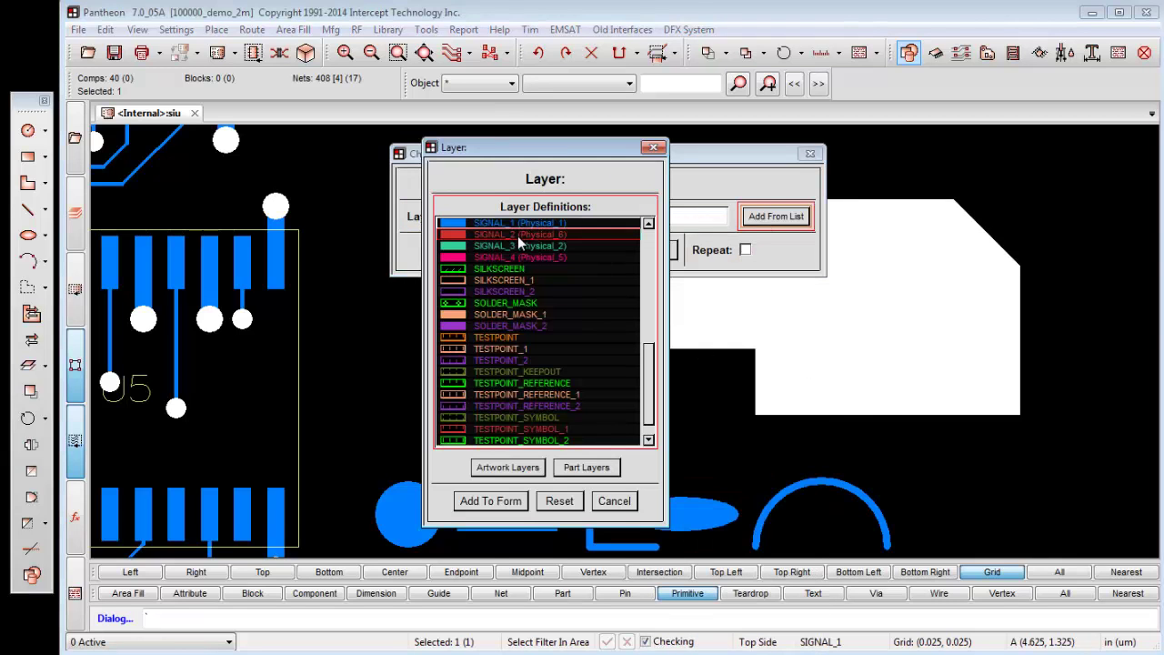
{"action": "left_click", "coordinate": [517, 235]}
{"action": "left_click", "coordinate": [498, 501]}
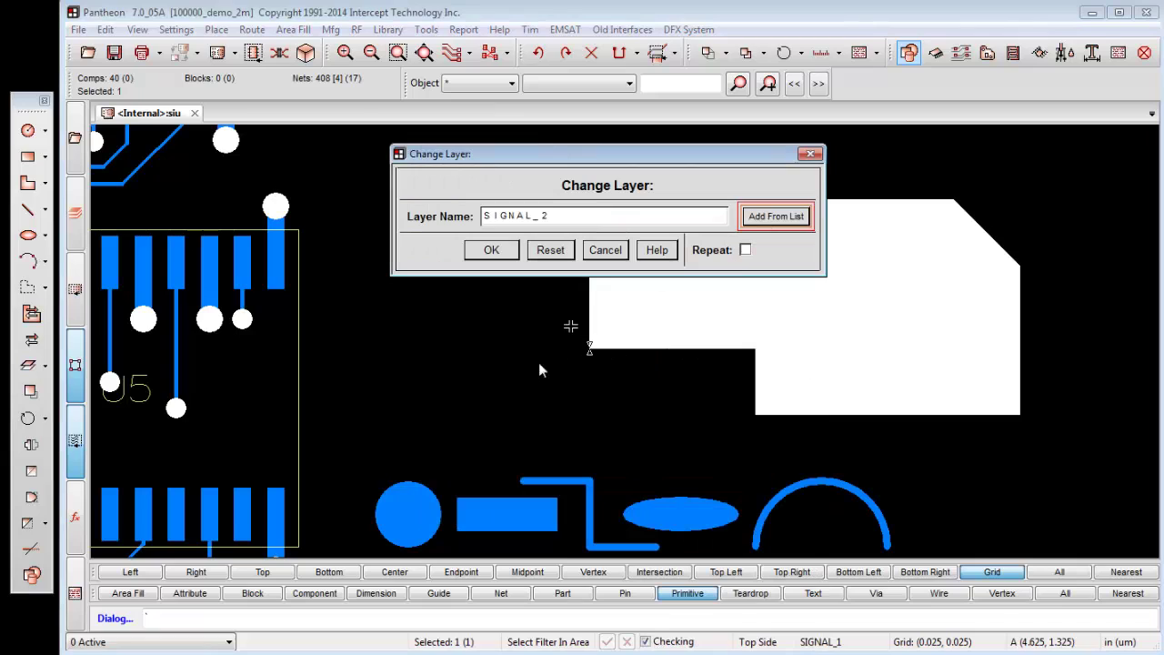
{"action": "left_click", "coordinate": [495, 252]}
{"action": "middle_click_drag", "start_coordinate": [498, 278], "coordinate": [612, 265]}
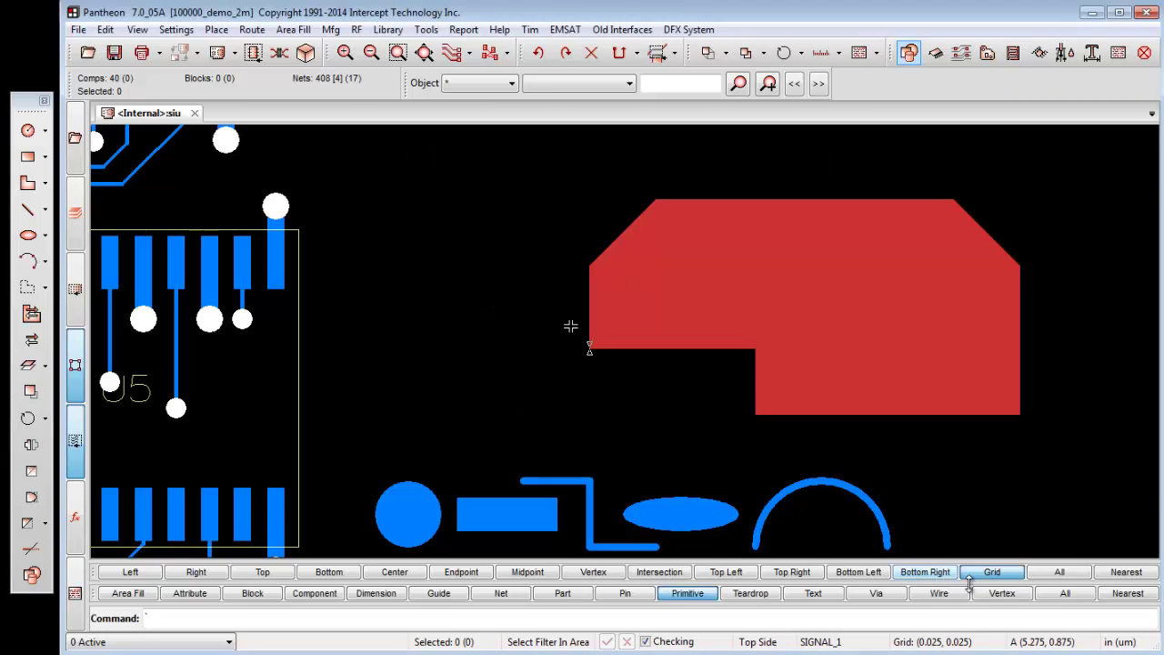
Move the two vertices of the polygon's lower-left step to the left using the Vertex filter, and restore the Primitive filter.
{"action": "left_click", "coordinate": [1000, 592]}
{"action": "left_click_drag", "start_coordinate": [734, 322], "coordinate": [772, 427]}
{"action": "middle_click_drag", "start_coordinate": [685, 292], "coordinate": [755, 420]}
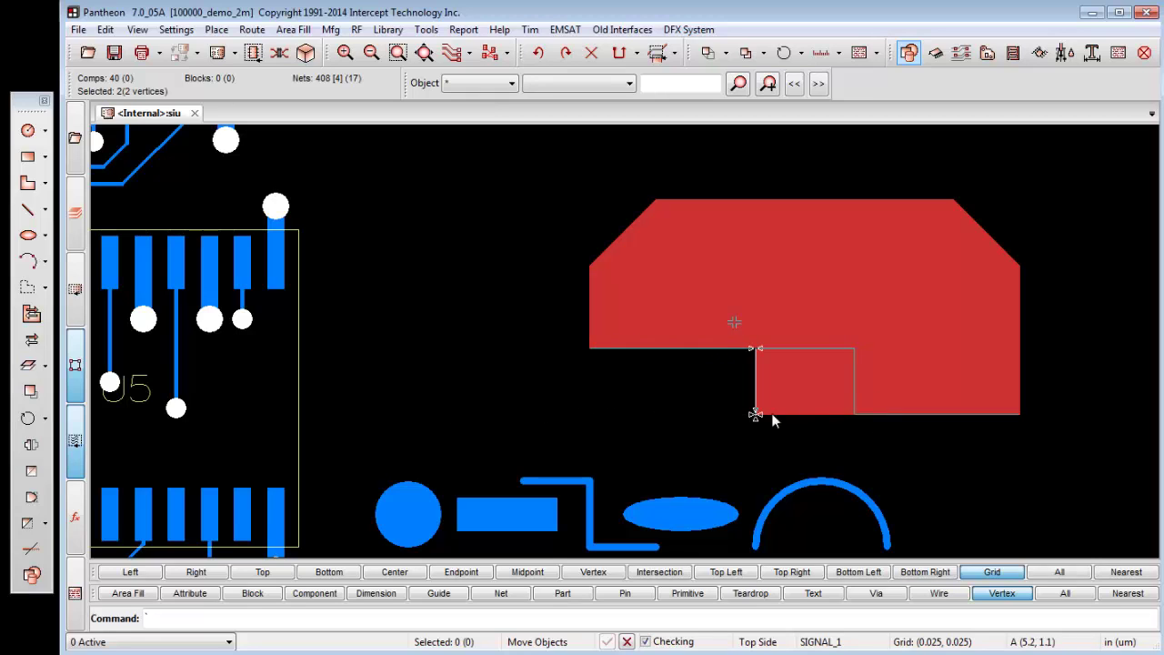
{"action": "left_click", "coordinate": [704, 414]}
{"action": "mouse_move", "coordinate": [524, 321]}
{"action": "middle_mouse_down"}
{"action": "mouse_move", "coordinate": [662, 298]}
{"action": "mouse_move", "coordinate": [652, 297]}
{"action": "middle_mouse_up"}
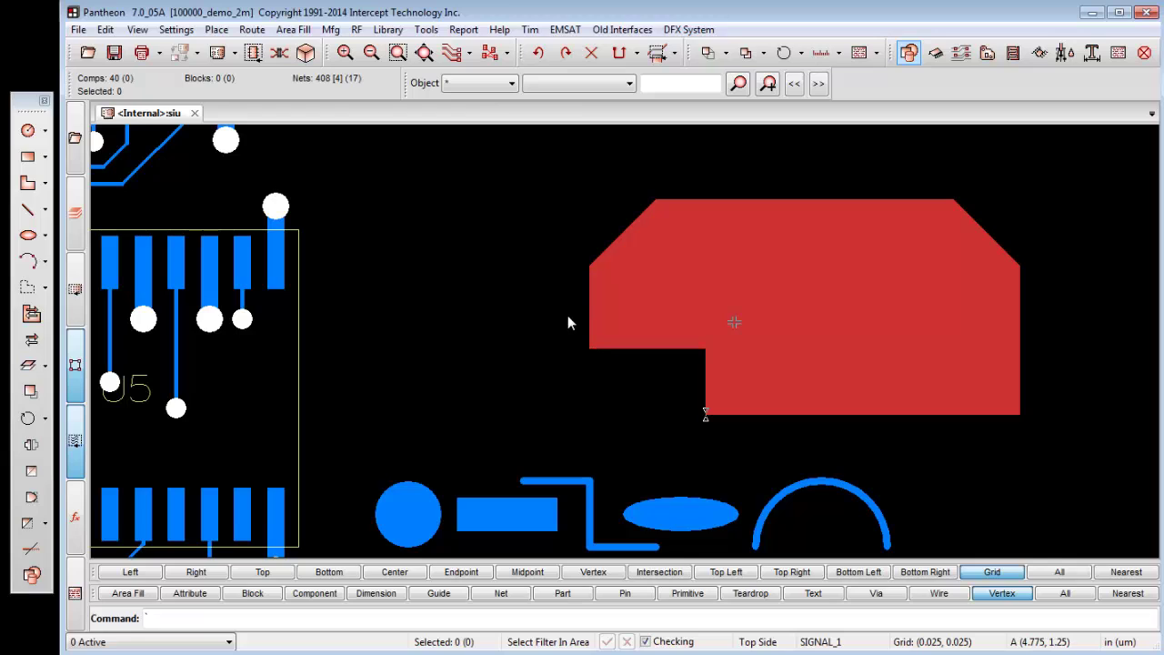
{"action": "left_click", "coordinate": [701, 594]}
Try flipping the polygon horizontally.
{"action": "left_click_drag", "start_coordinate": [550, 331], "coordinate": [628, 379]}
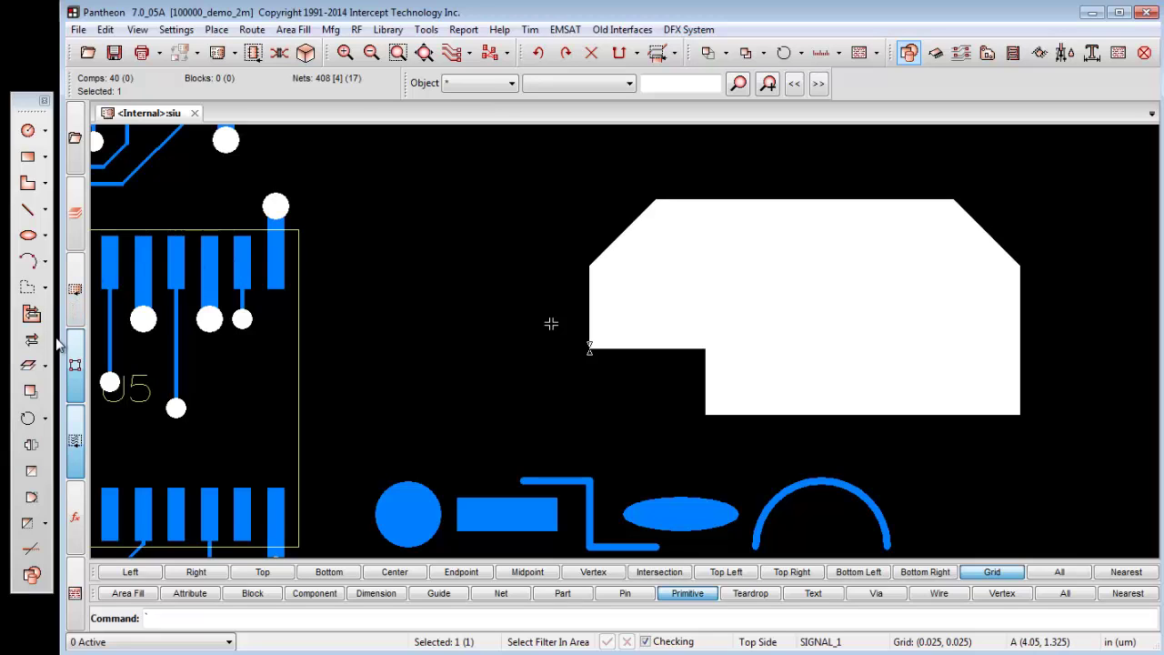
{"action": "left_click", "coordinate": [31, 445]}
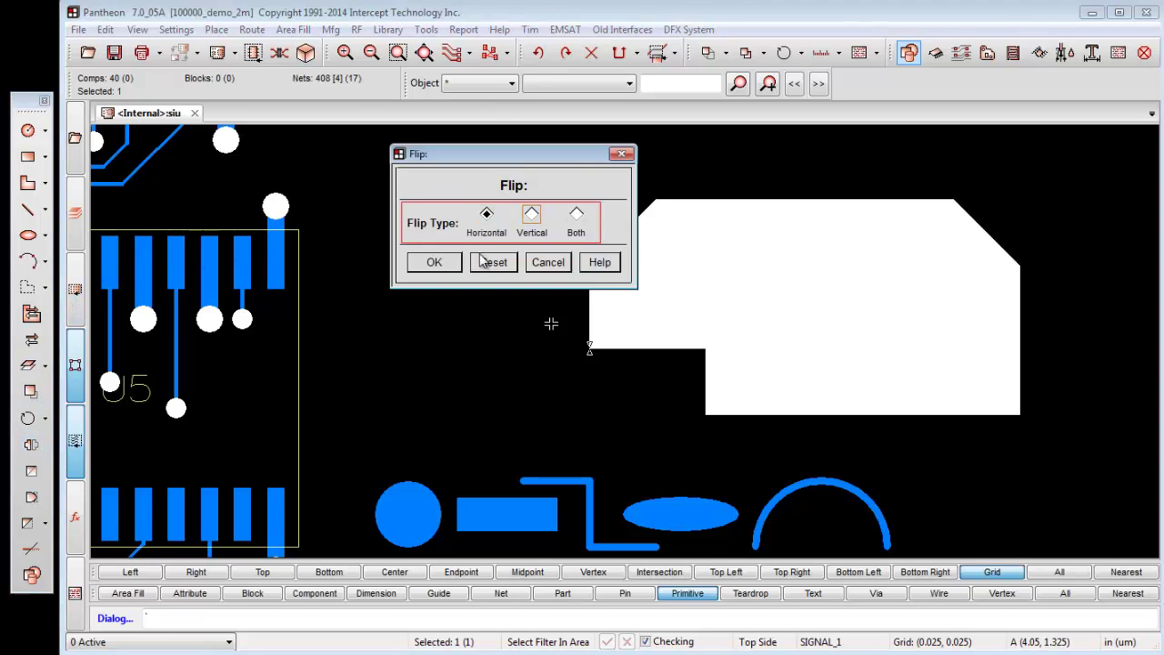
{"action": "left_click", "coordinate": [442, 263]}
{"action": "right_click_drag", "start_coordinate": [639, 241], "coordinate": [806, 262]}
{"action": "mouse_move", "coordinate": [658, 353]}
{"action": "right_mouse_down"}
{"action": "mouse_move", "coordinate": [701, 220]}
{"action": "mouse_move", "coordinate": [812, 342]}
{"action": "right_mouse_up"}
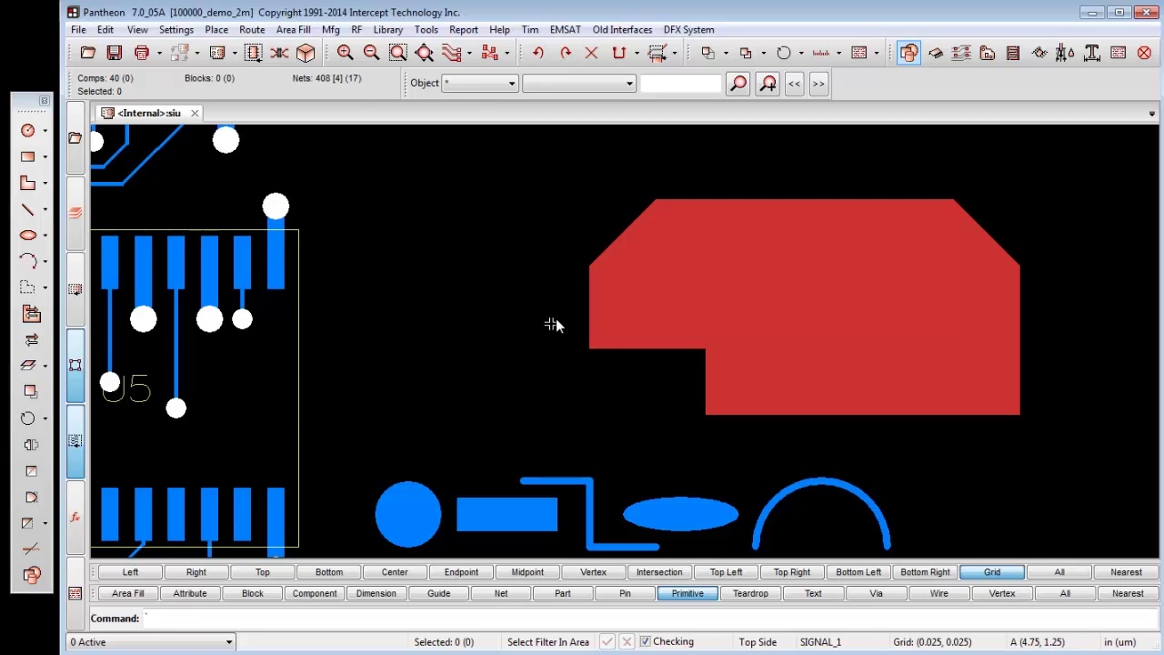
Try scaling the polygon by a factor of 1.2.
{"action": "left_click_drag", "start_coordinate": [554, 323], "coordinate": [635, 393]}
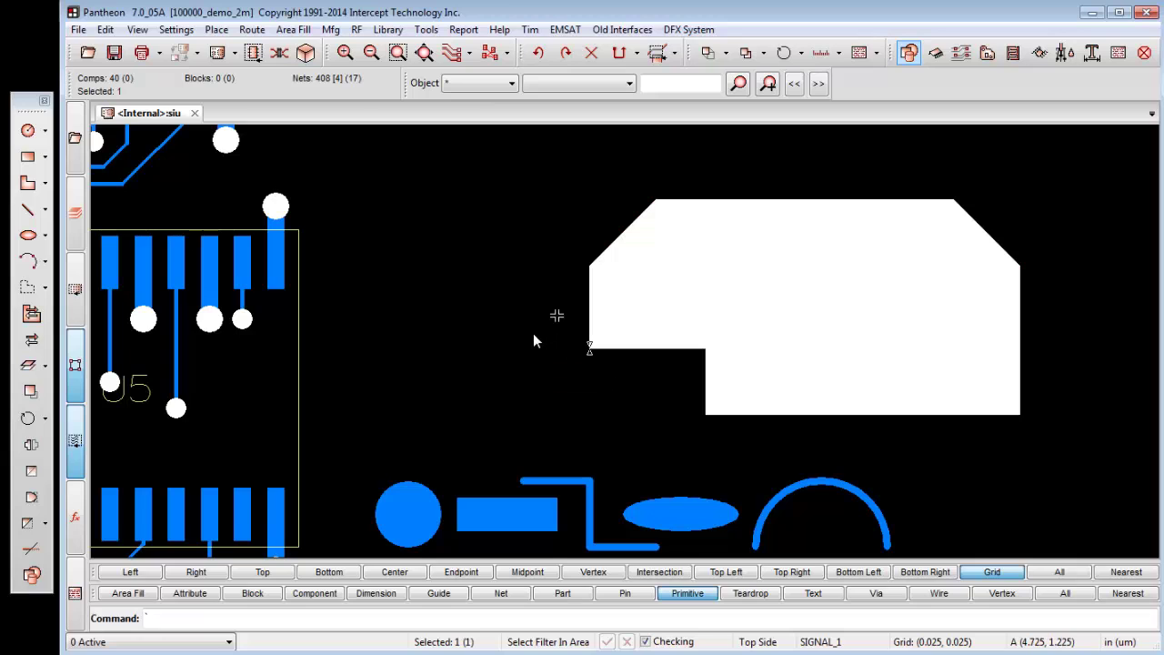
{"action": "left_click", "coordinate": [30, 391]}
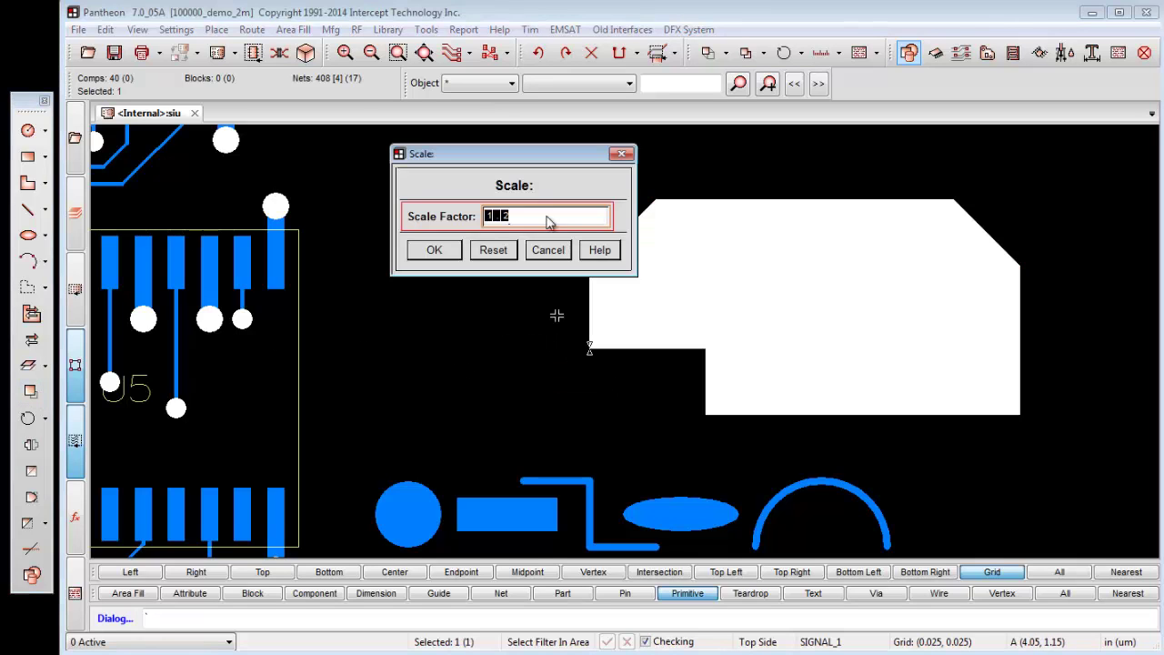
{"action": "type", "text": "1.2"}
{"action": "left_click", "coordinate": [434, 250]}
{"action": "right_click_drag", "start_coordinate": [489, 242], "coordinate": [582, 341]}
{"action": "right_click_drag", "start_coordinate": [517, 362], "coordinate": [637, 257]}
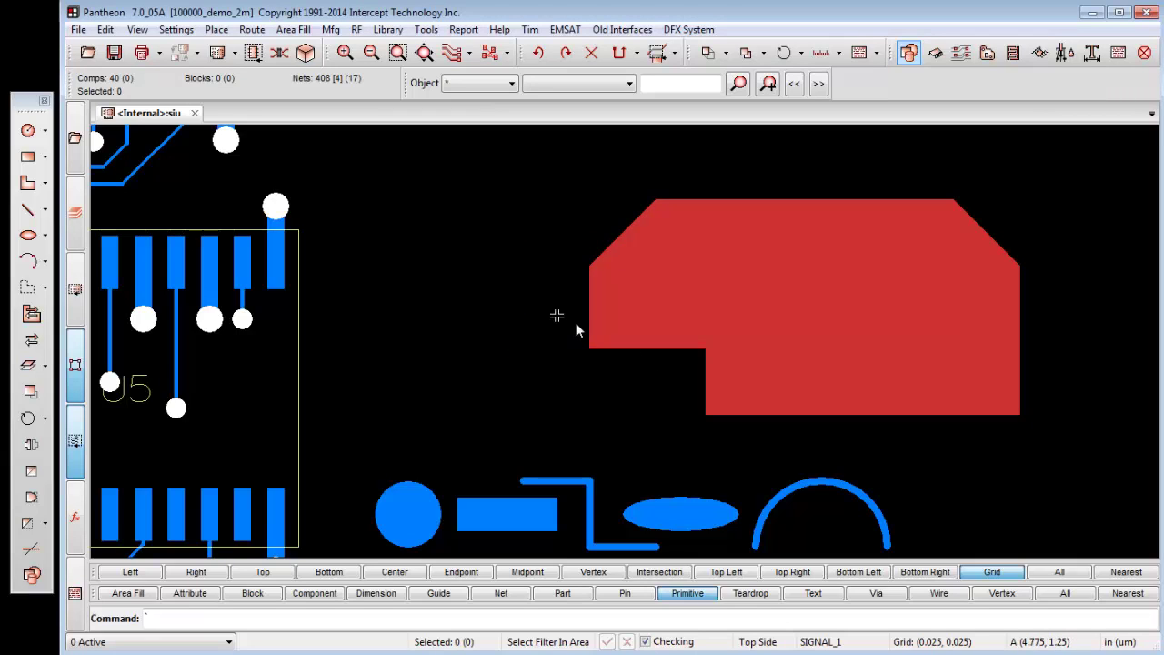
Try rotating the polygon by 135 degrees.
{"action": "left_click_drag", "start_coordinate": [575, 324], "coordinate": [628, 382]}
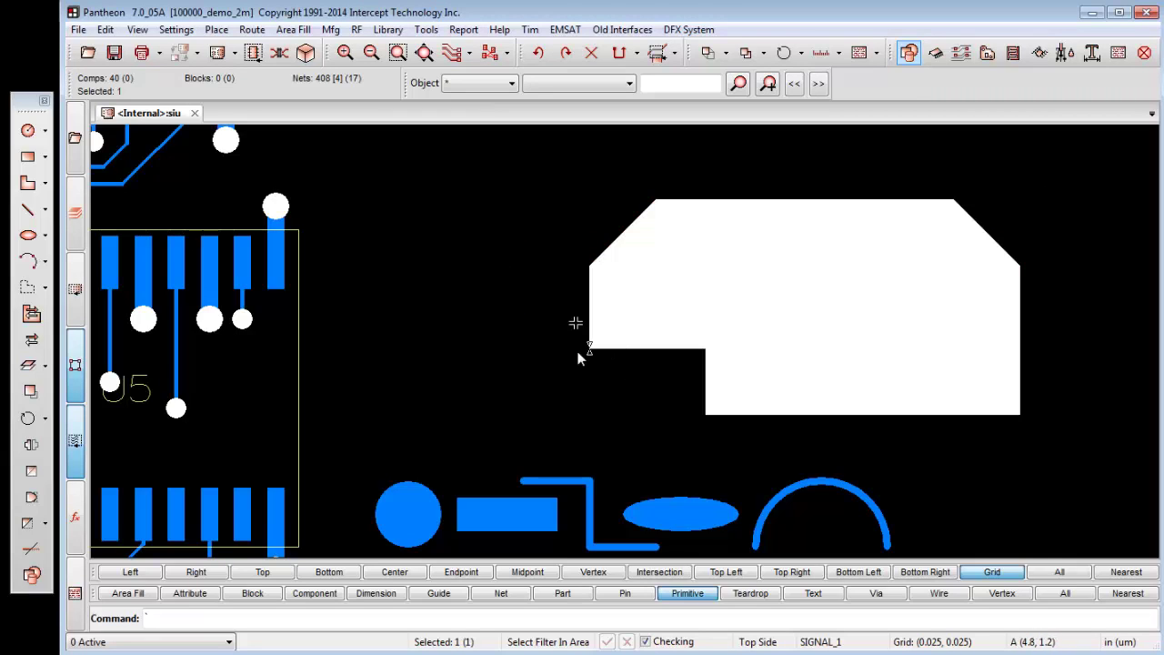
{"action": "left_click", "coordinate": [28, 418]}
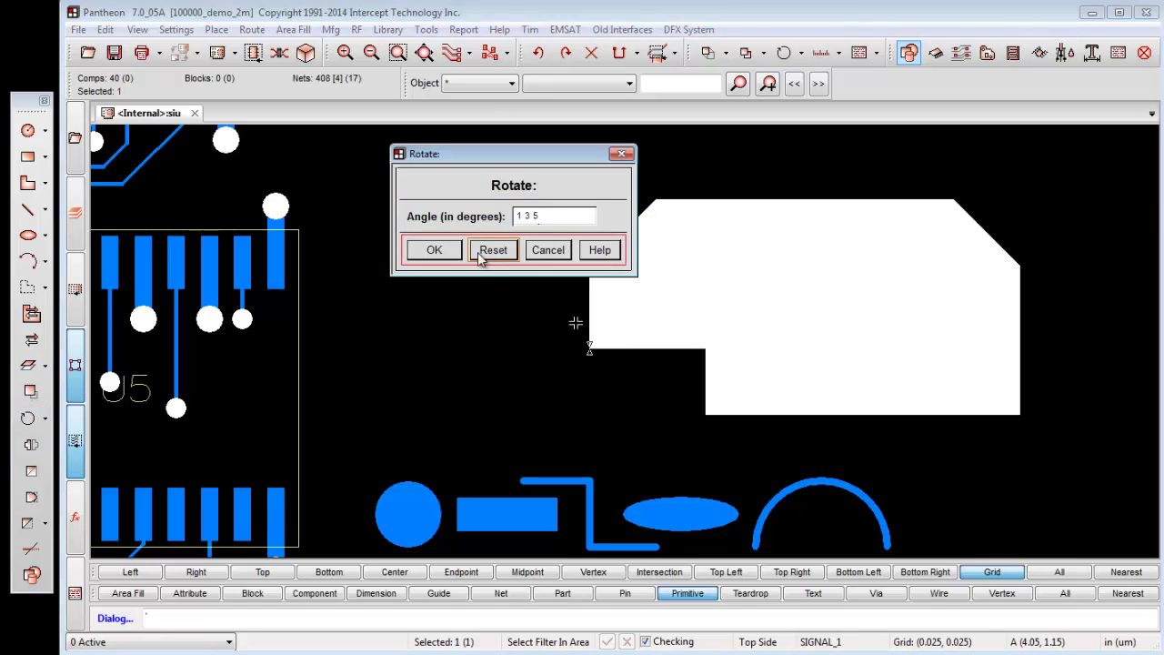
{"action": "left_click", "coordinate": [434, 254]}
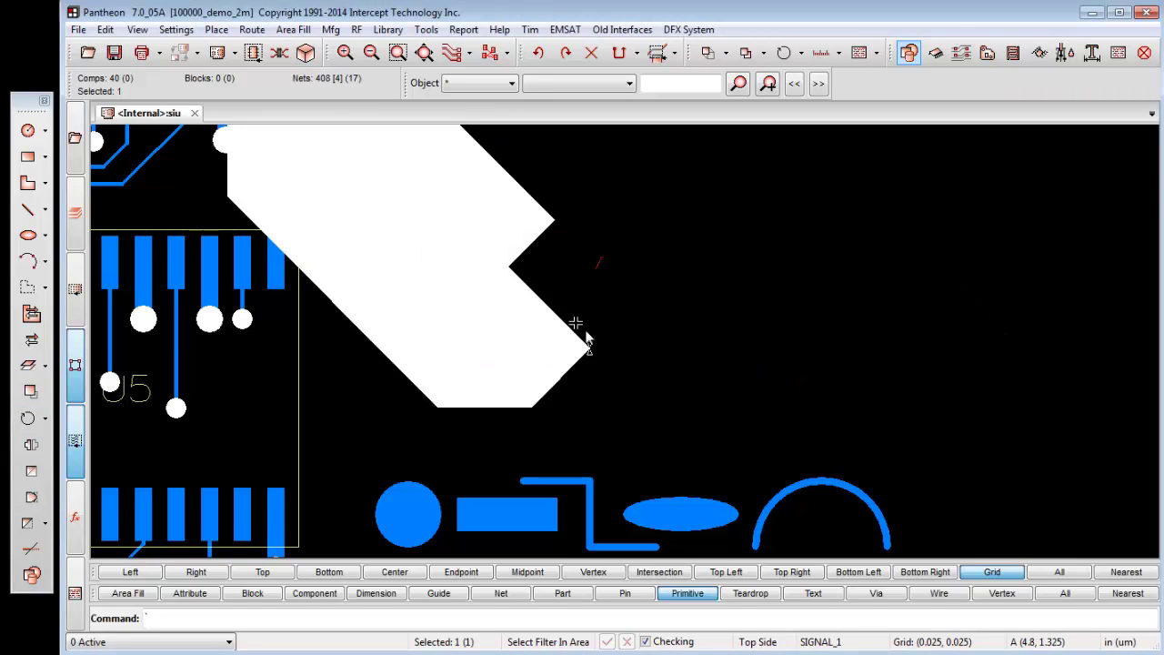
{"action": "right_click_drag", "start_coordinate": [586, 338], "coordinate": [707, 275]}
{"action": "right_click_drag", "start_coordinate": [635, 359], "coordinate": [802, 352]}
Divide the polygon with a rectangular outline across its top edge, deleting interior objects, to cut out a notch.
{"action": "left_click_drag", "start_coordinate": [561, 317], "coordinate": [634, 371]}
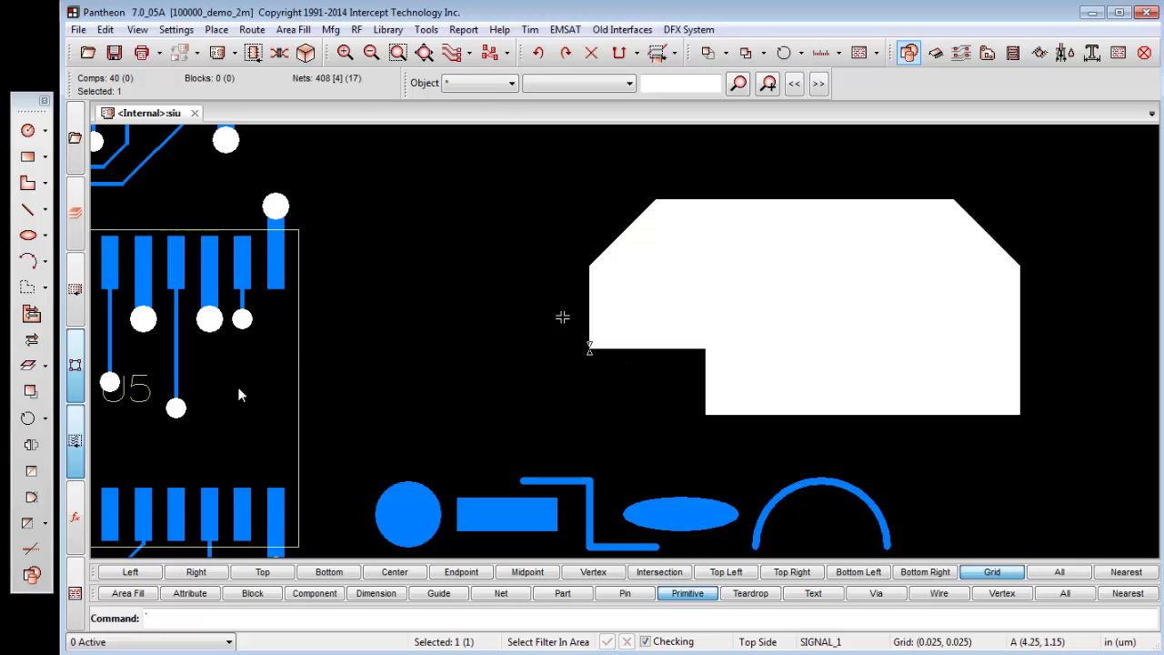
{"action": "left_click", "coordinate": [31, 470]}
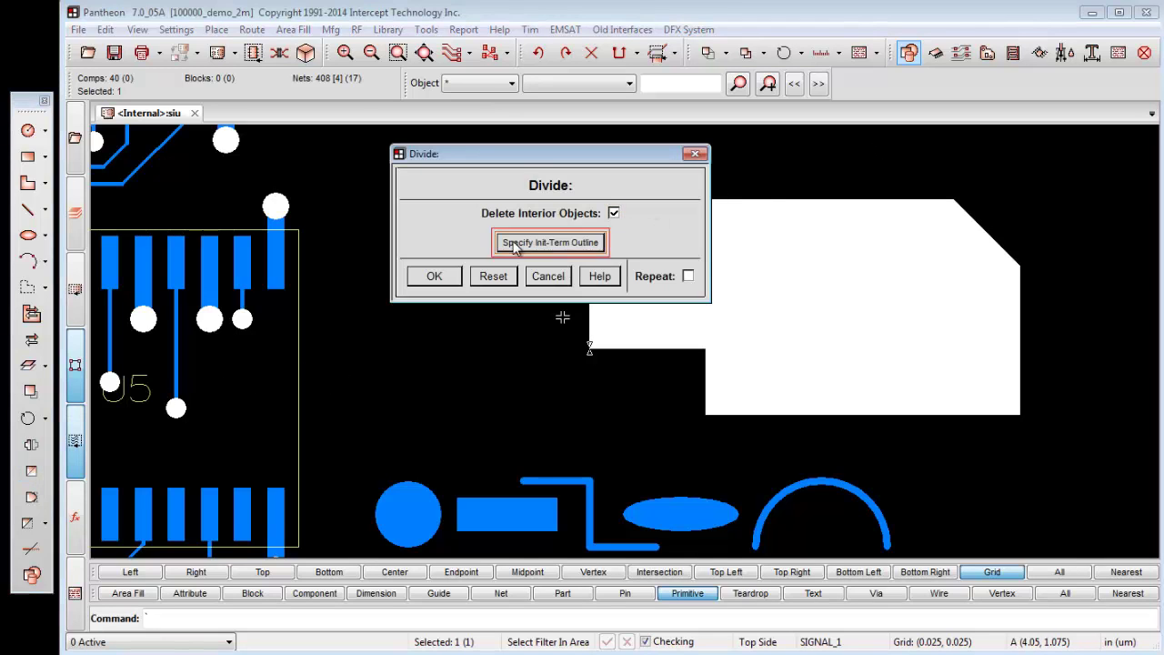
{"action": "left_click", "coordinate": [439, 276]}
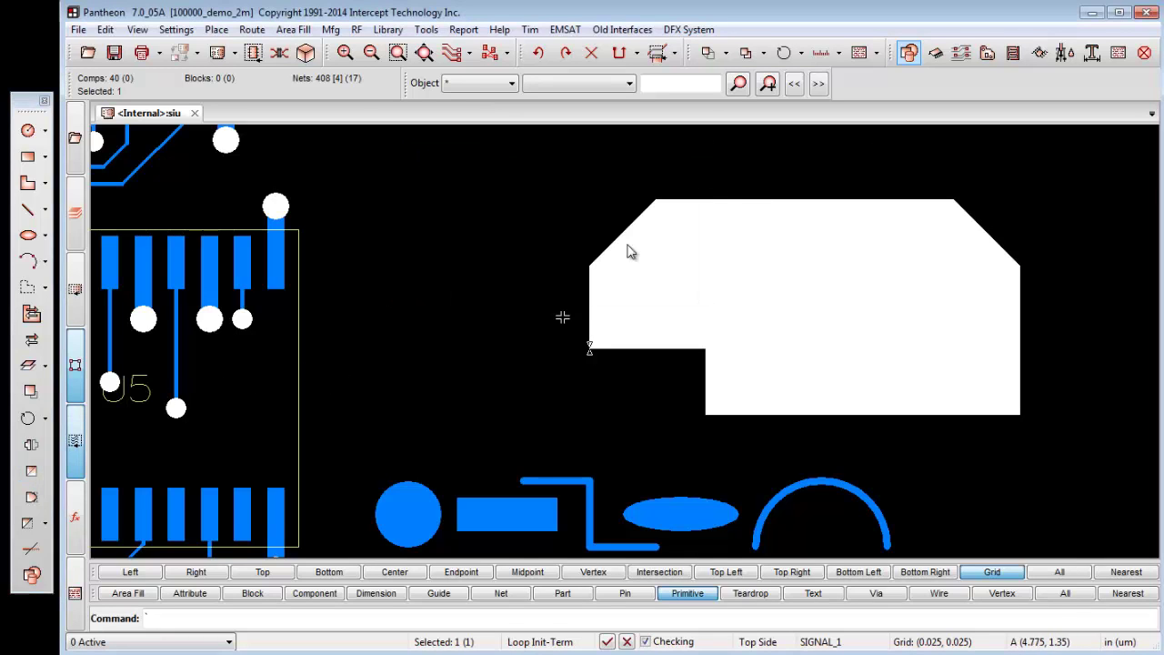
{"action": "left_click", "coordinate": [786, 170]}
{"action": "left_click", "coordinate": [786, 299]}
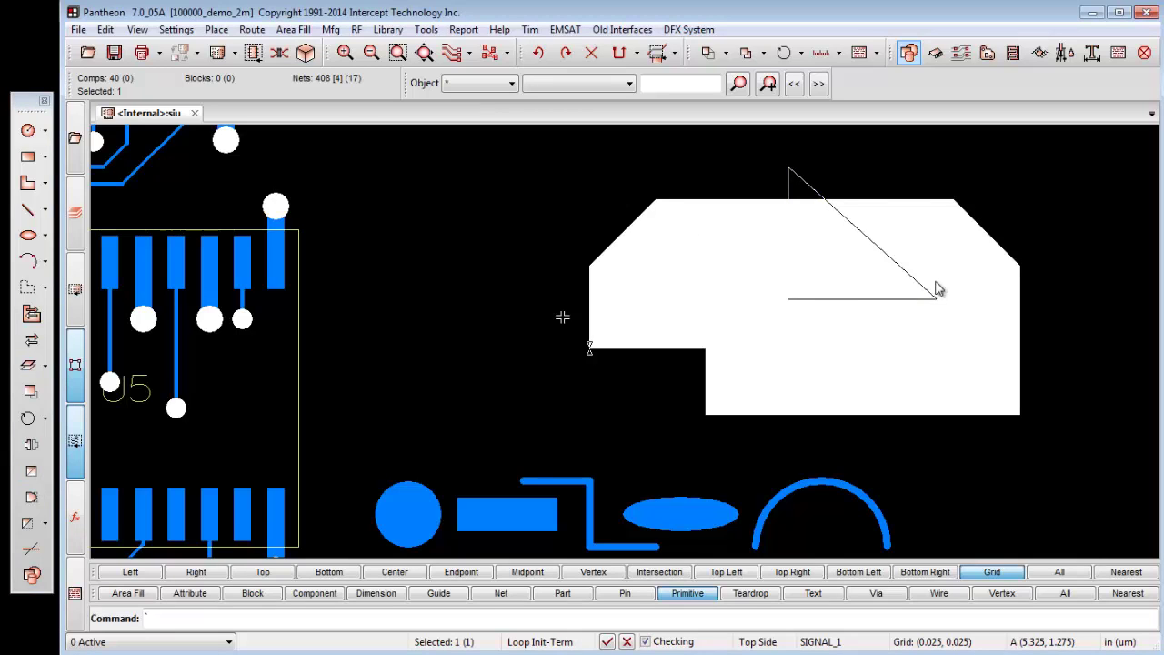
{"action": "left_click", "coordinate": [938, 289]}
{"action": "left_click", "coordinate": [931, 169]}
{"action": "double_click", "coordinate": [1000, 187]}
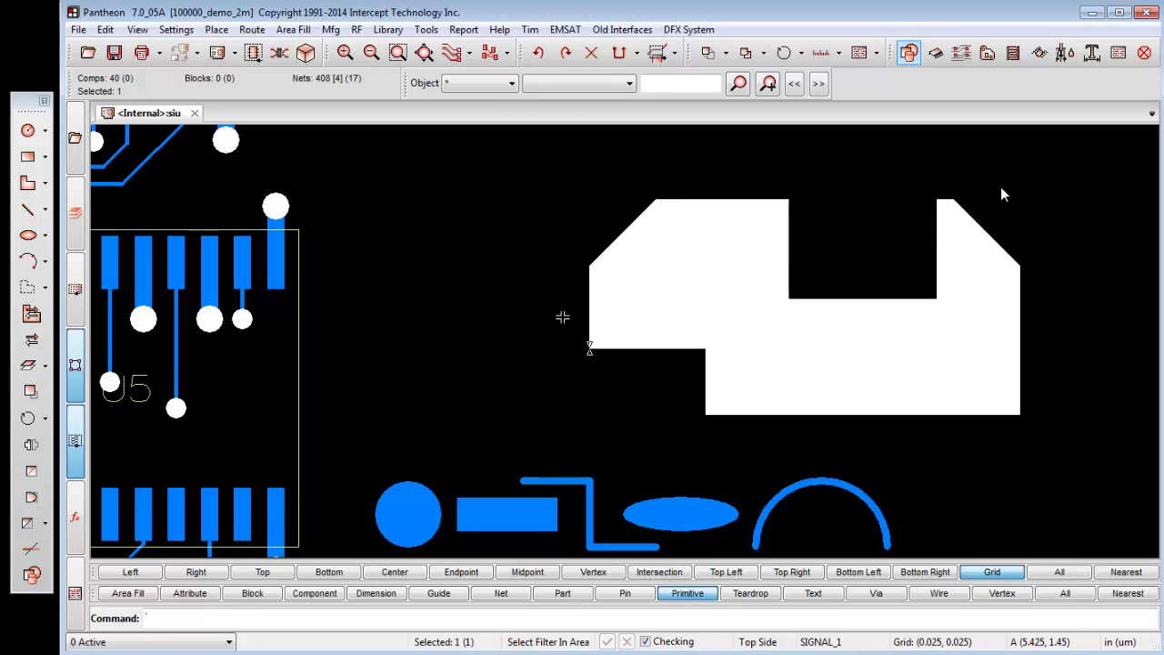
{"action": "left_click", "coordinate": [634, 183]}
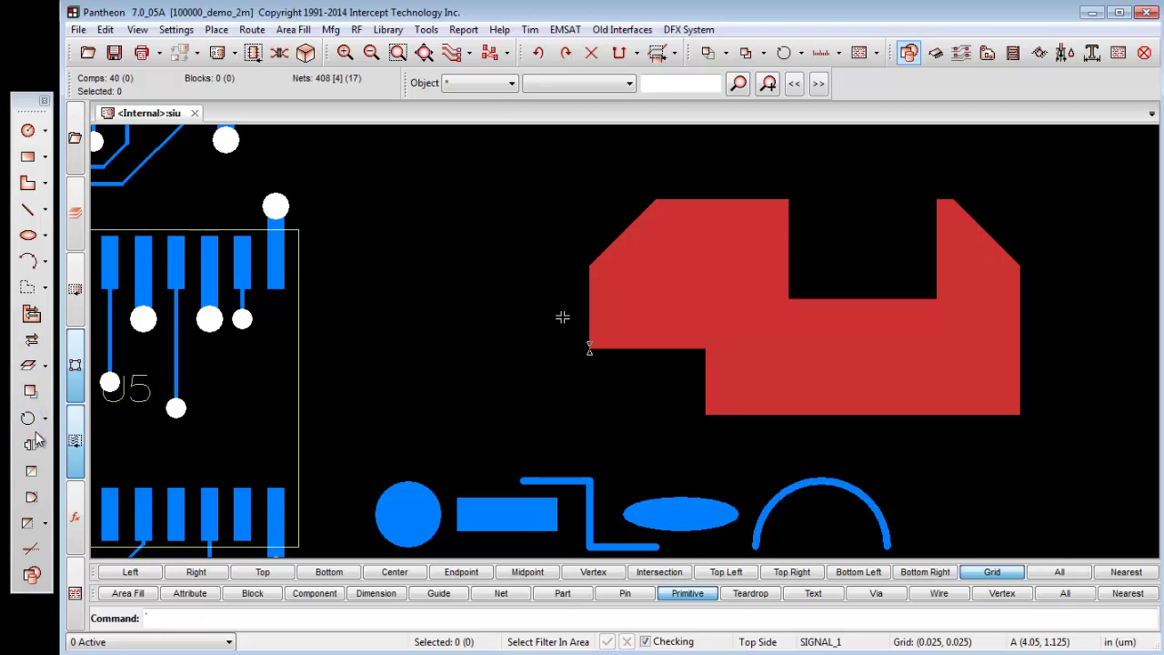
Round the lower-left inside corner of the polygon's top notch with a value of 0.1.
{"action": "left_click", "coordinate": [32, 497]}
{"action": "left_click_drag", "start_coordinate": [750, 288], "coordinate": [818, 334]}
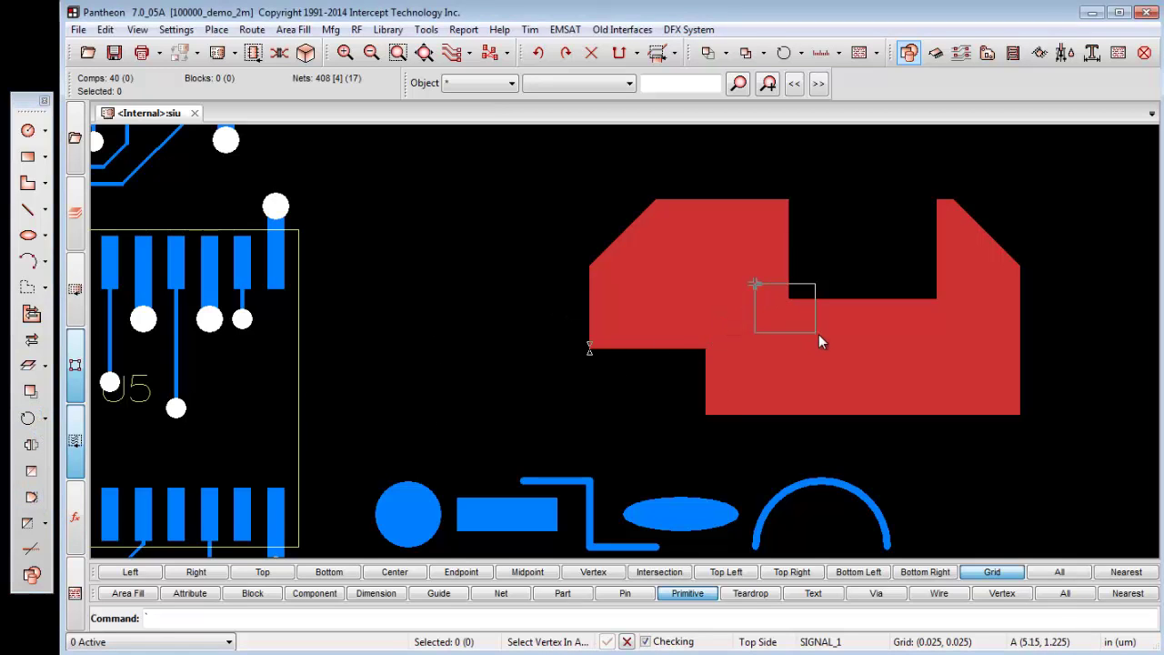
{"action": "type", "text": "0.1"}
{"action": "left_click", "coordinate": [436, 250]}
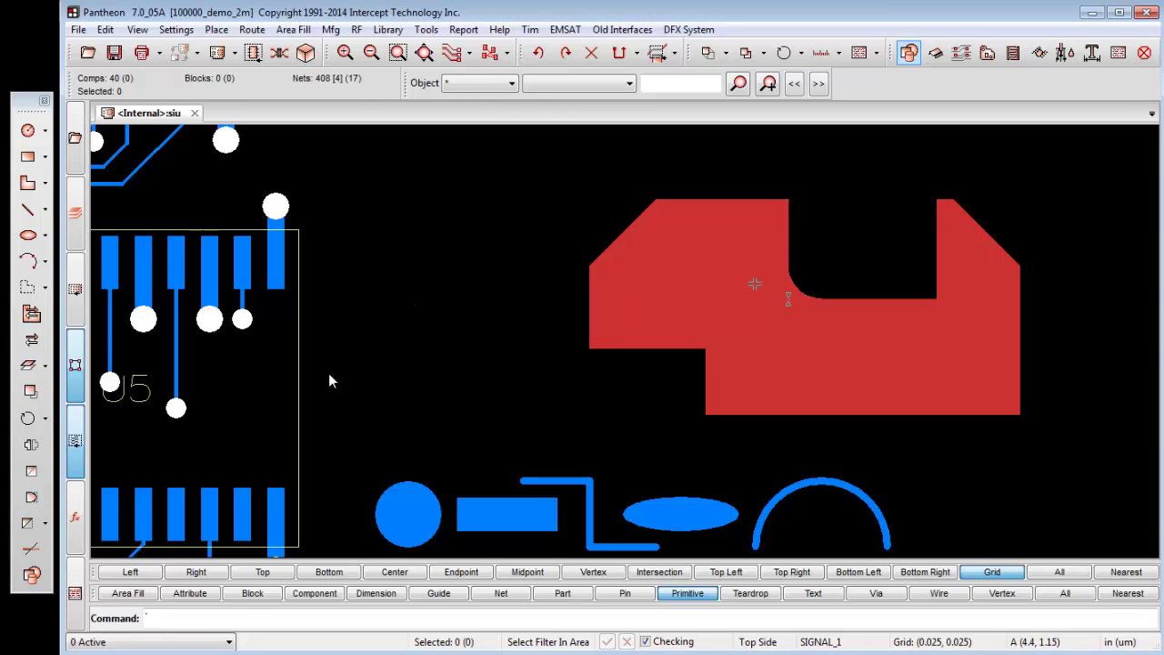
Chamfer the inside corner of the step at the polygon's lower left.
{"action": "left_click", "coordinate": [27, 523]}
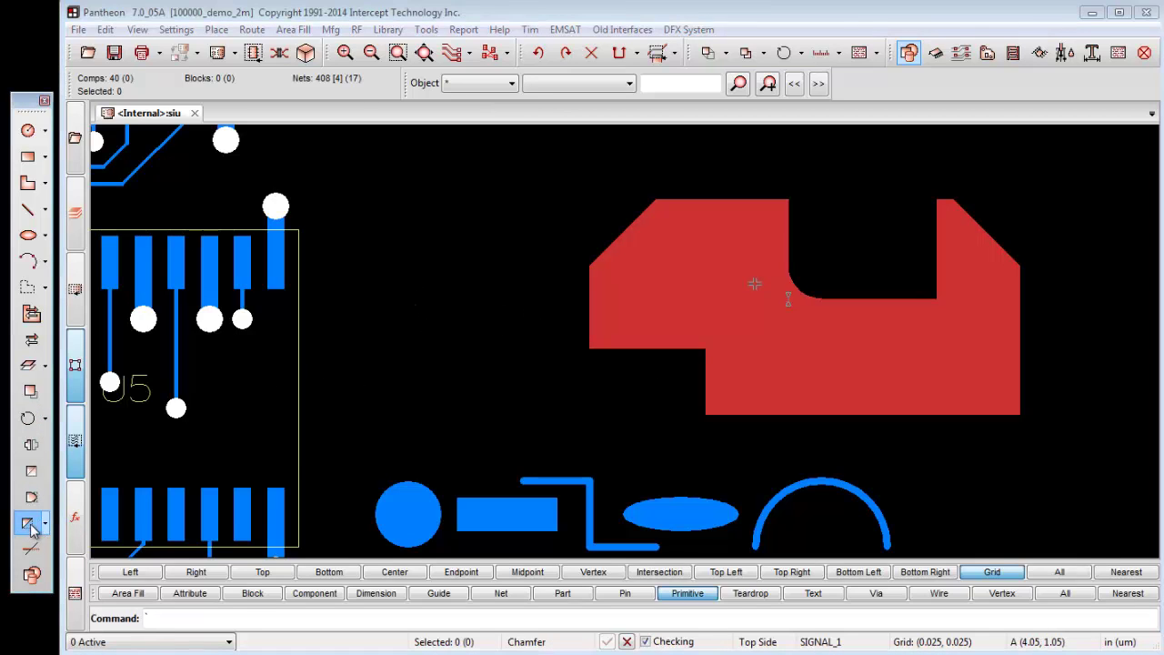
{"action": "left_click", "coordinate": [703, 349]}
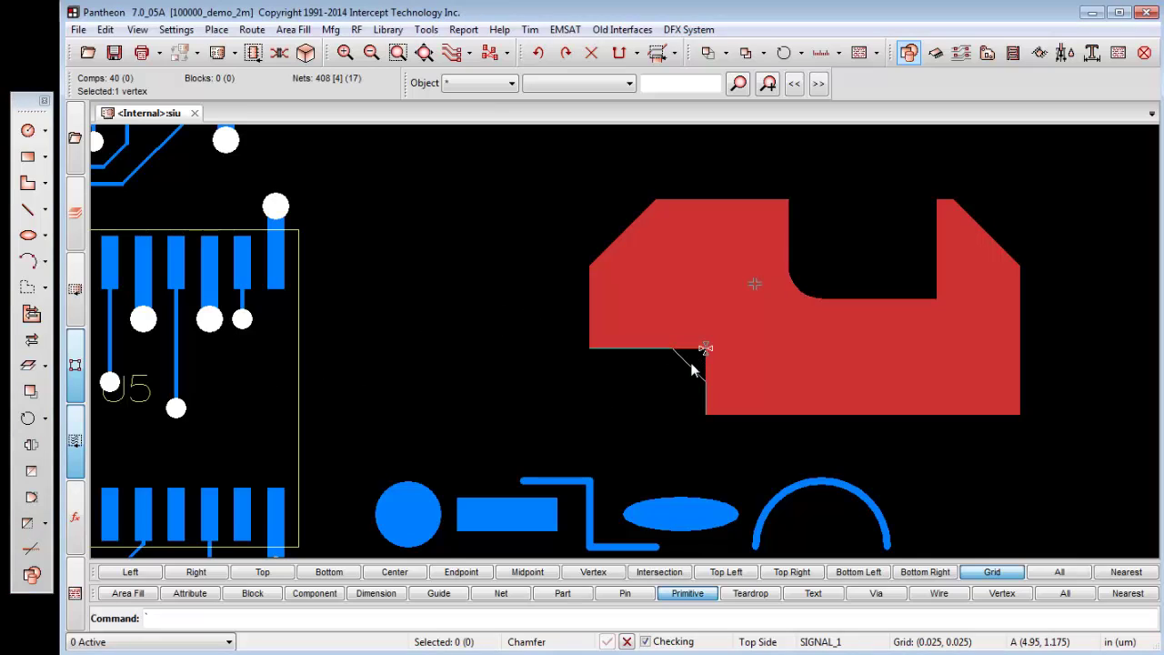
{"action": "left_click", "coordinate": [690, 362]}
{"action": "key", "text": "Escape"}
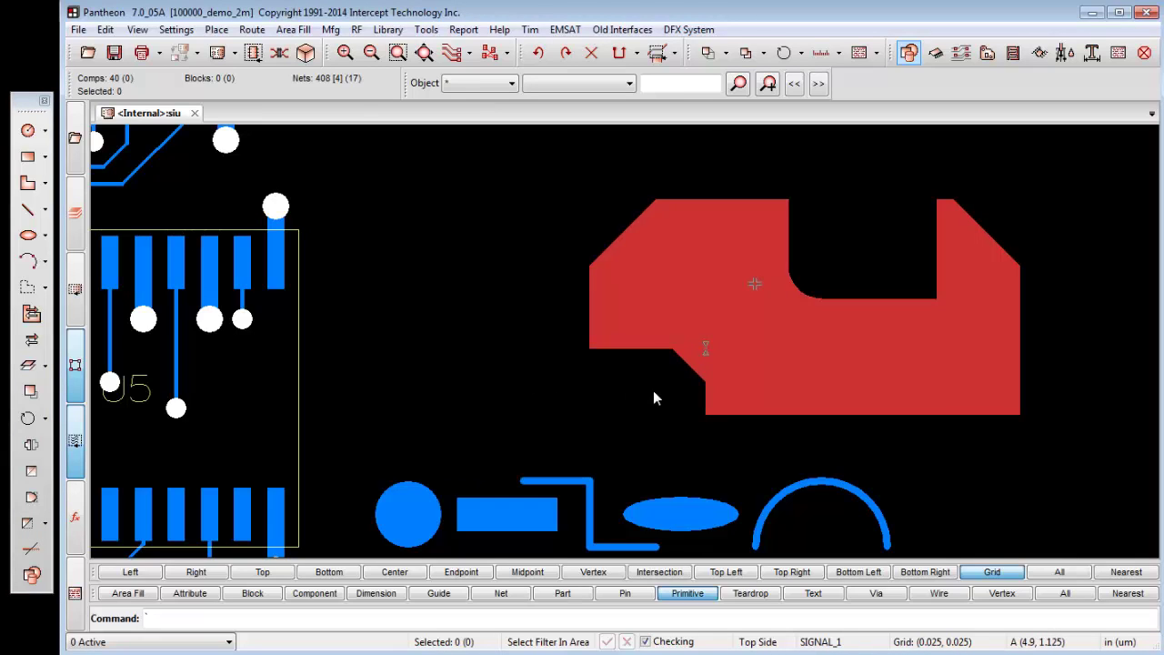
Copy the red polygon and place the duplicate to its left and slightly lower so the two shapes overlap.
{"action": "left_click", "coordinate": [569, 318]}
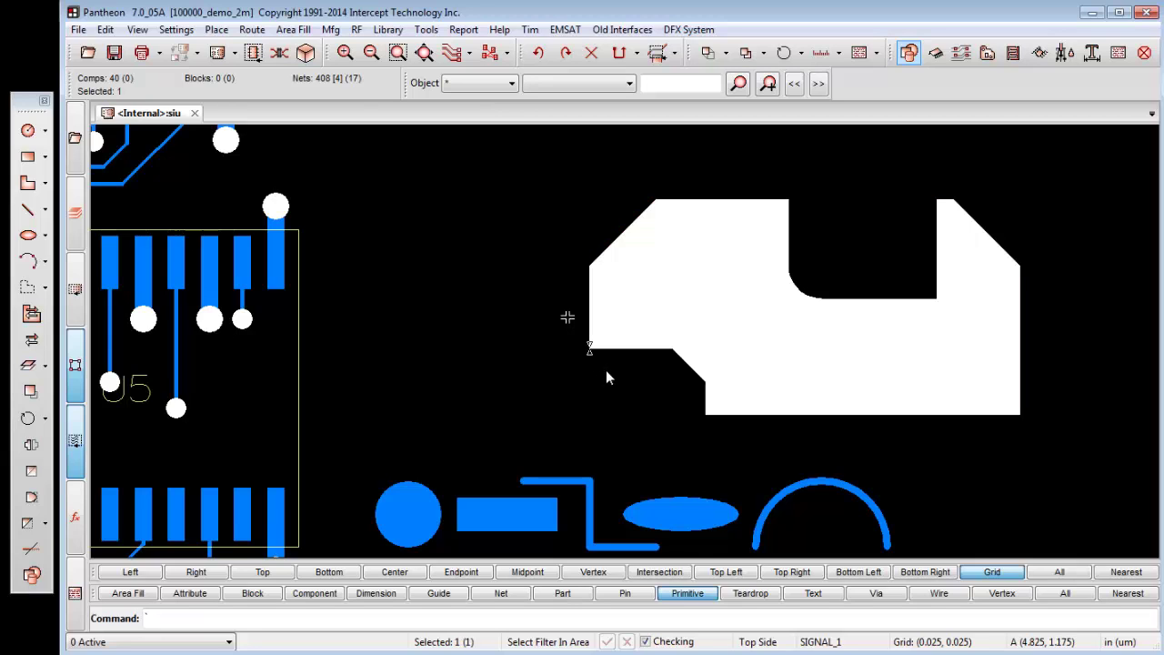
{"action": "right_click_drag", "start_coordinate": [571, 346], "coordinate": [701, 431]}
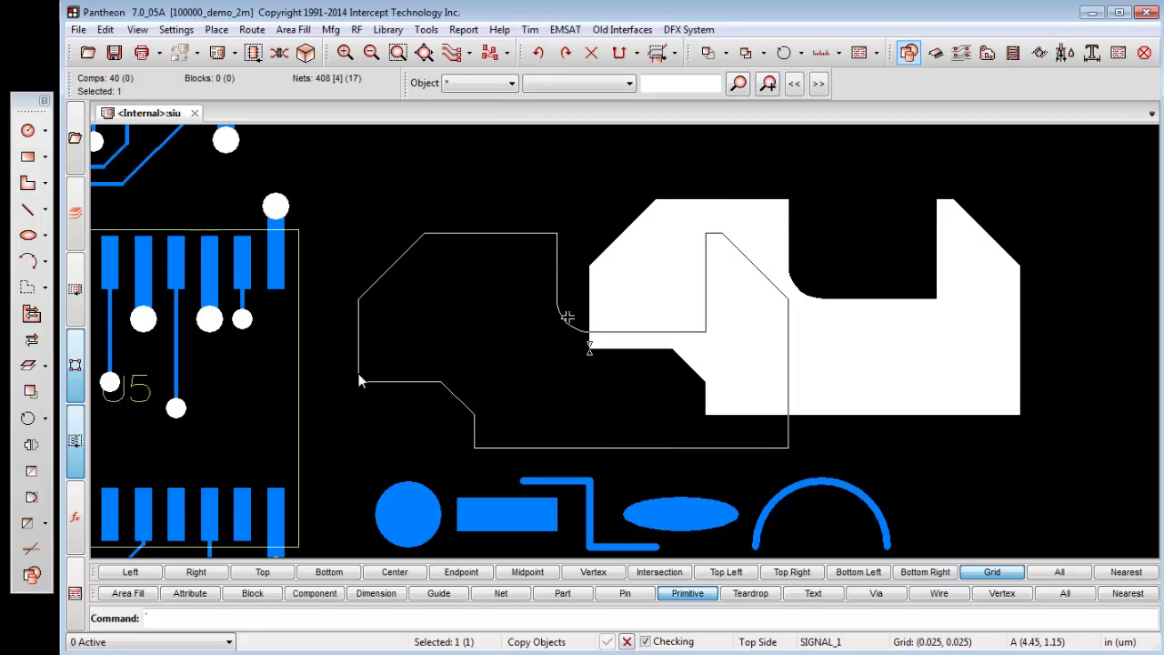
{"action": "left_click", "coordinate": [360, 380]}
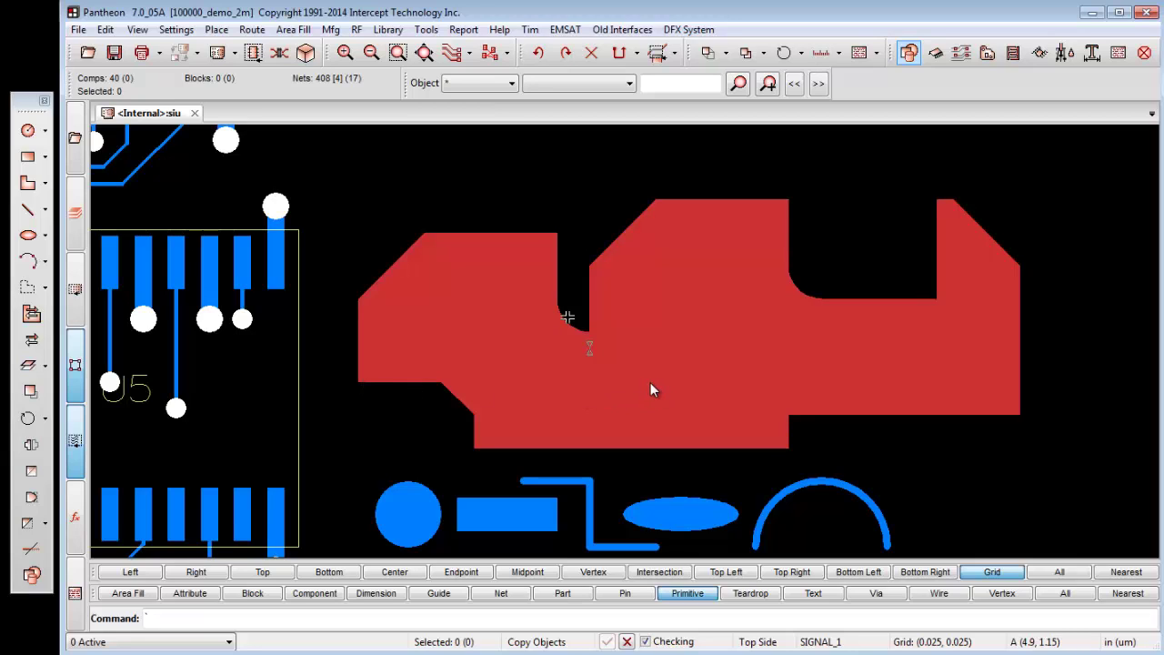
{"action": "key", "text": "Escape"}
Select both overlapping red polygons and merge them into a single polygon.
{"action": "left_click", "coordinate": [540, 263]}
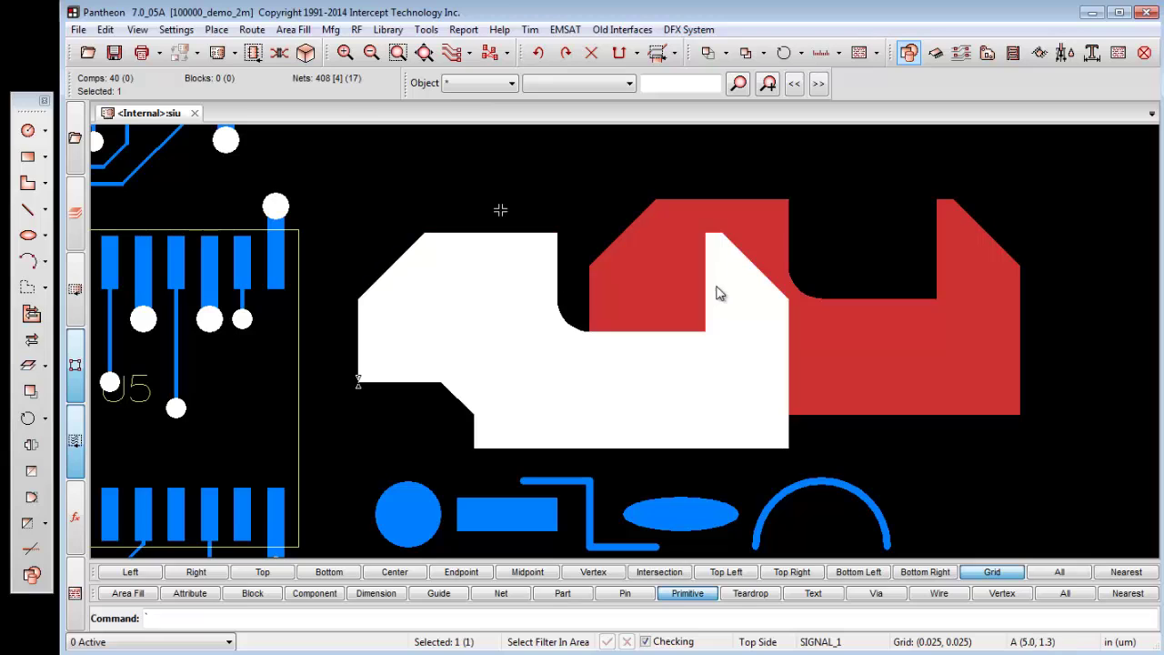
{"action": "left_click_drag", "start_coordinate": [638, 173], "coordinate": [677, 232]}
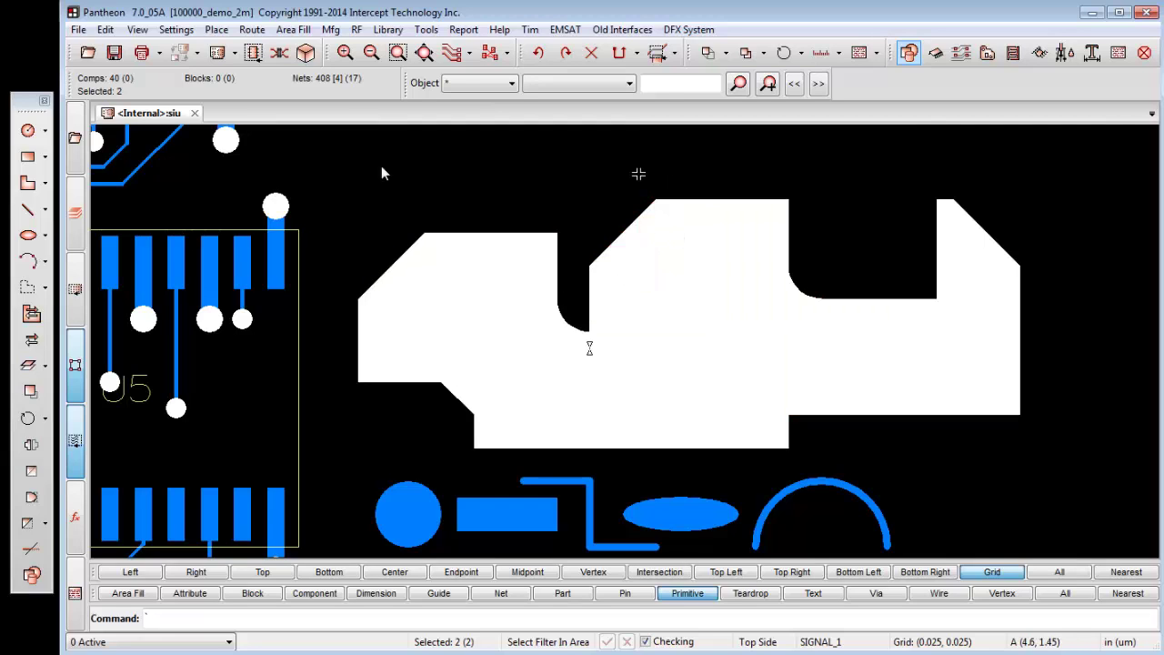
{"action": "left_click", "coordinate": [44, 183]}
{"action": "left_click", "coordinate": [62, 257]}
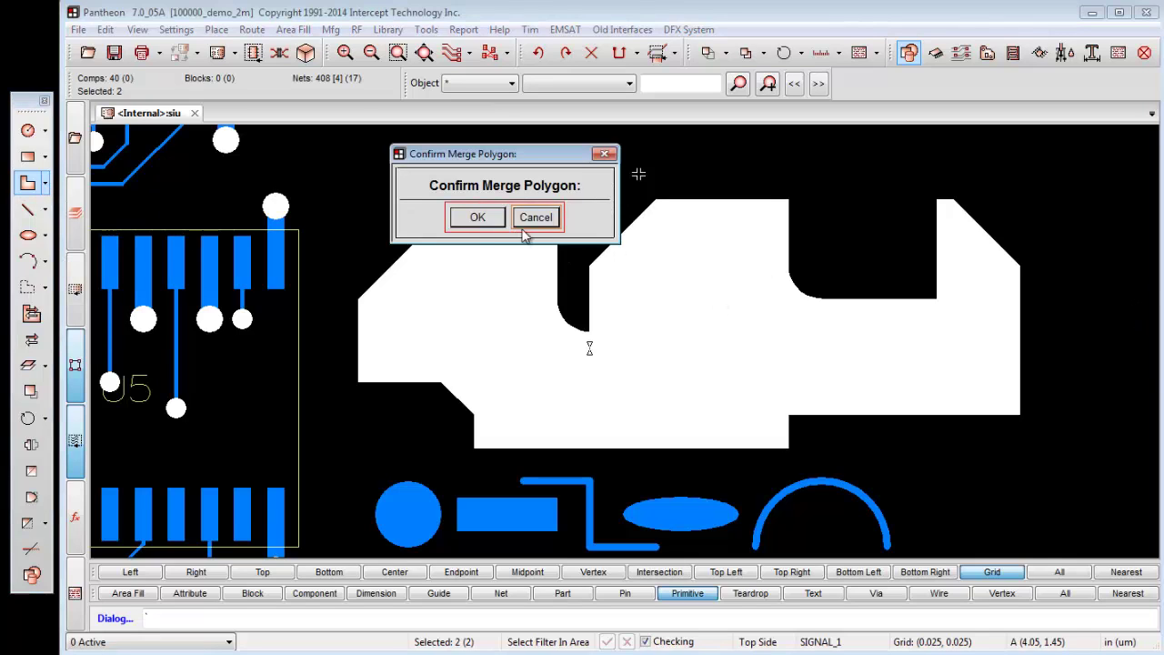
{"action": "left_click", "coordinate": [477, 217]}
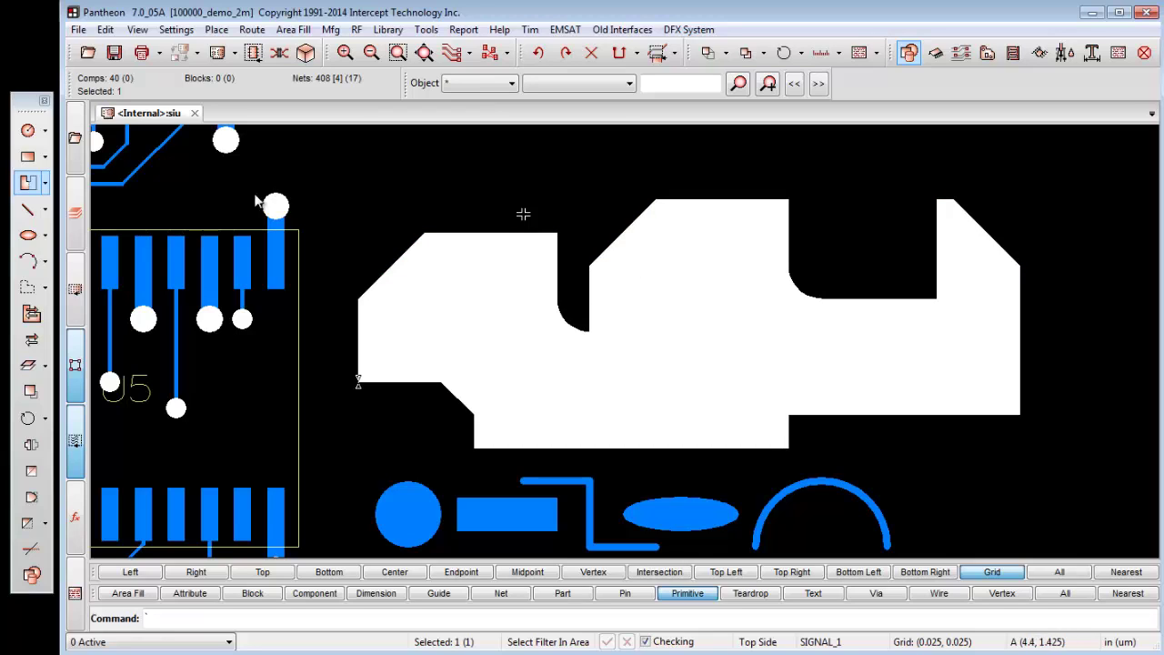
Try expanding the merged polygon outward by a width of .02.
{"action": "left_click", "coordinate": [47, 185]}
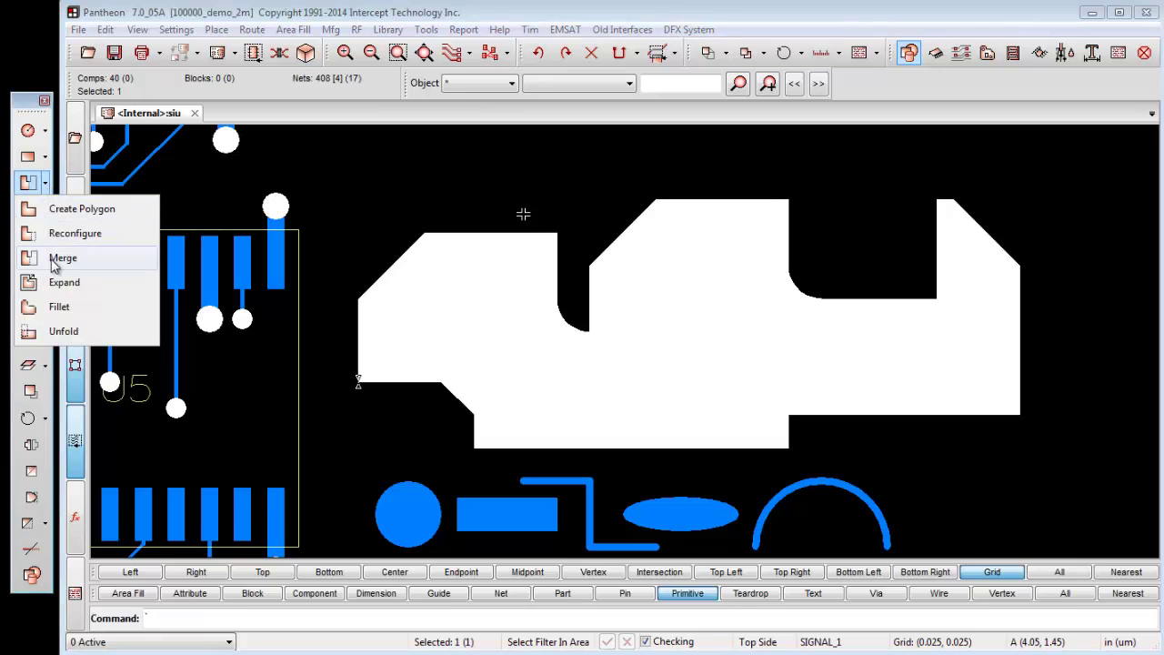
{"action": "left_click", "coordinate": [64, 284]}
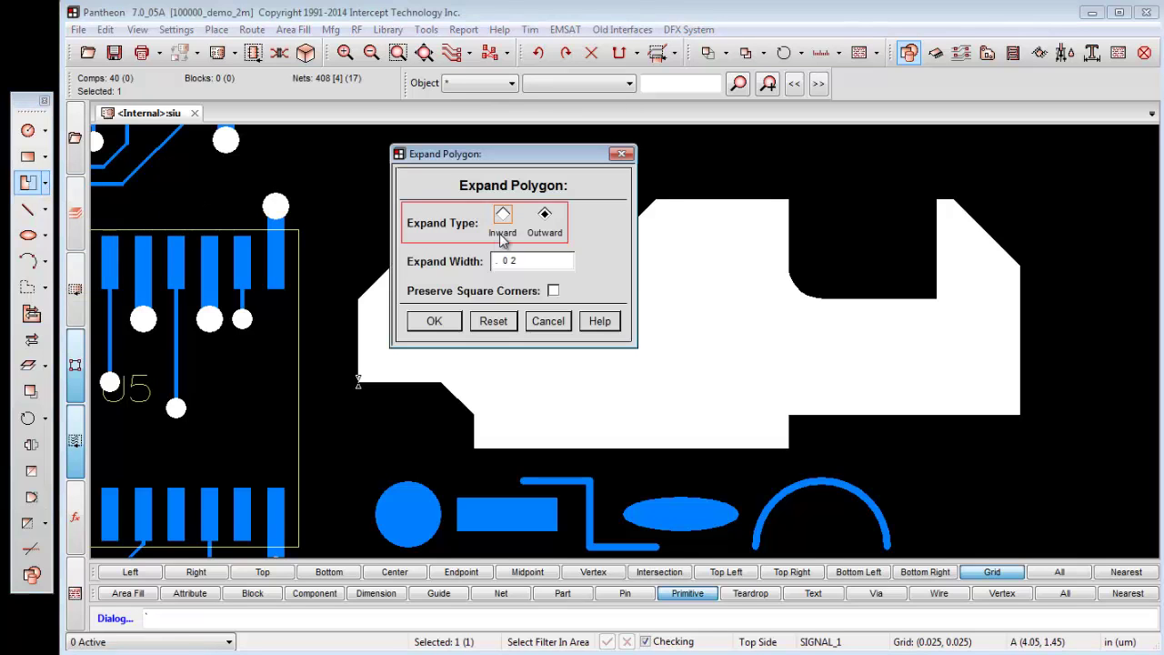
{"action": "left_click", "coordinate": [441, 321]}
{"action": "key", "text": "Escape"}
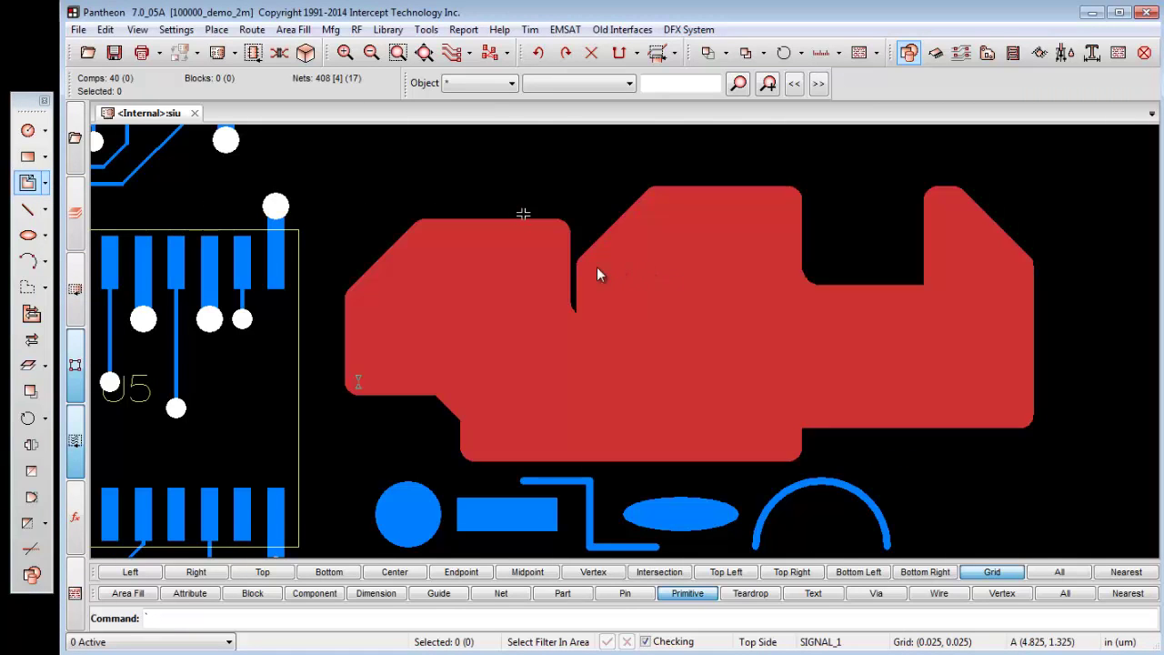
{"action": "left_click", "coordinate": [699, 351]}
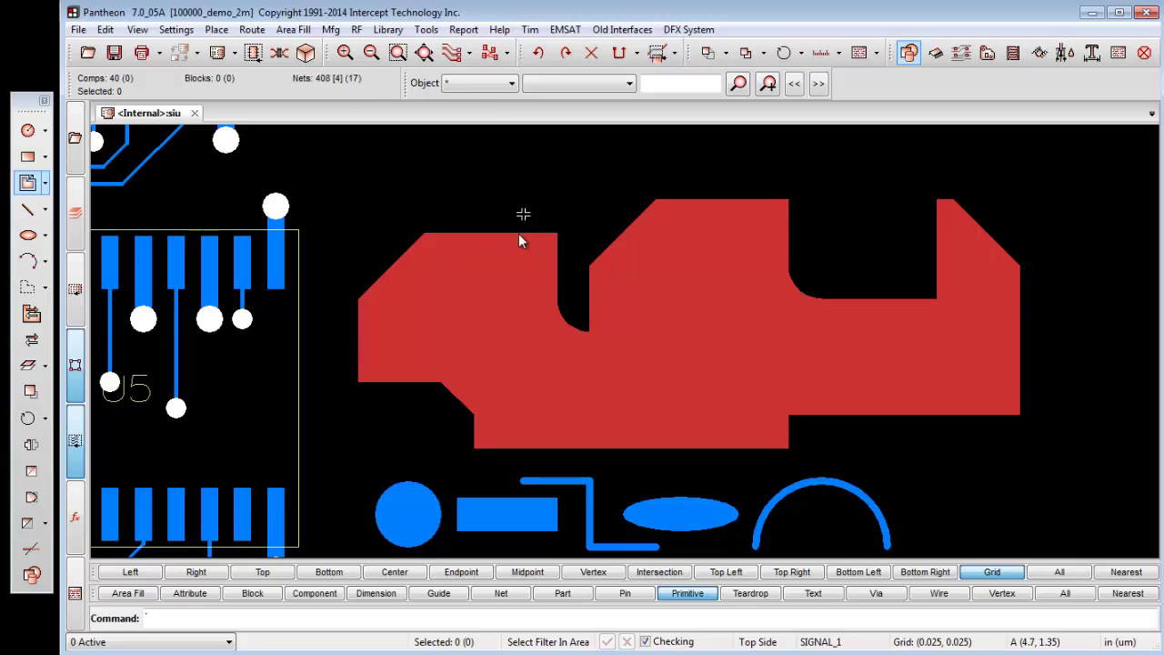
Generate an init-term outline from the merged polygon and delete the filled original.
{"action": "left_click", "coordinate": [540, 250]}
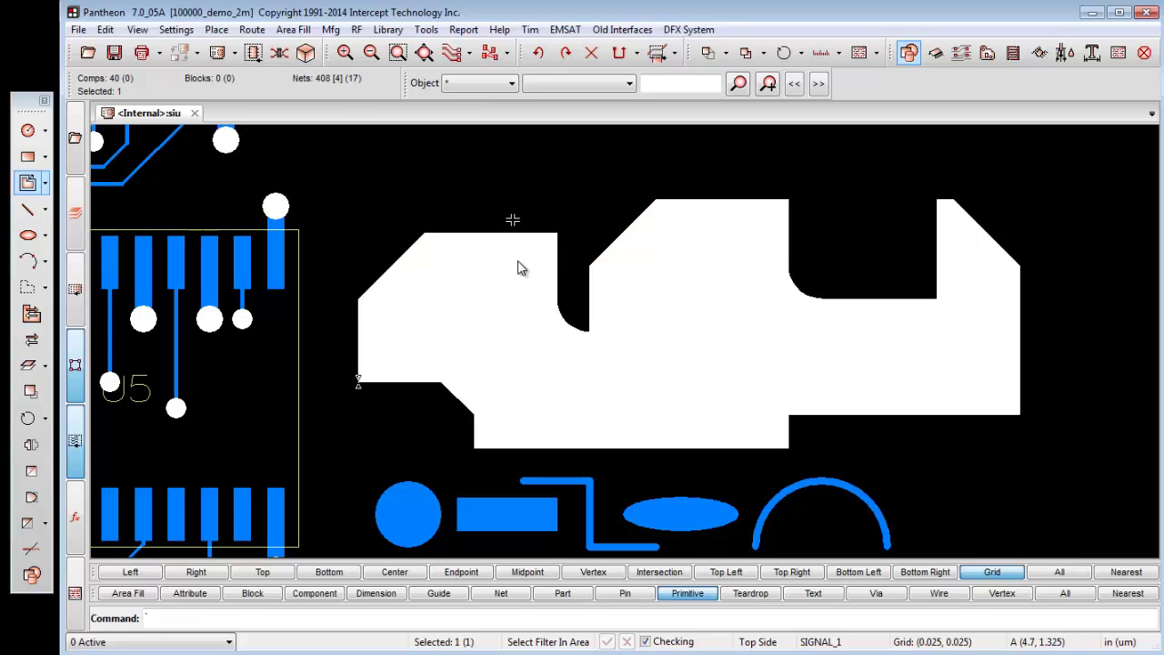
{"action": "left_click", "coordinate": [29, 287]}
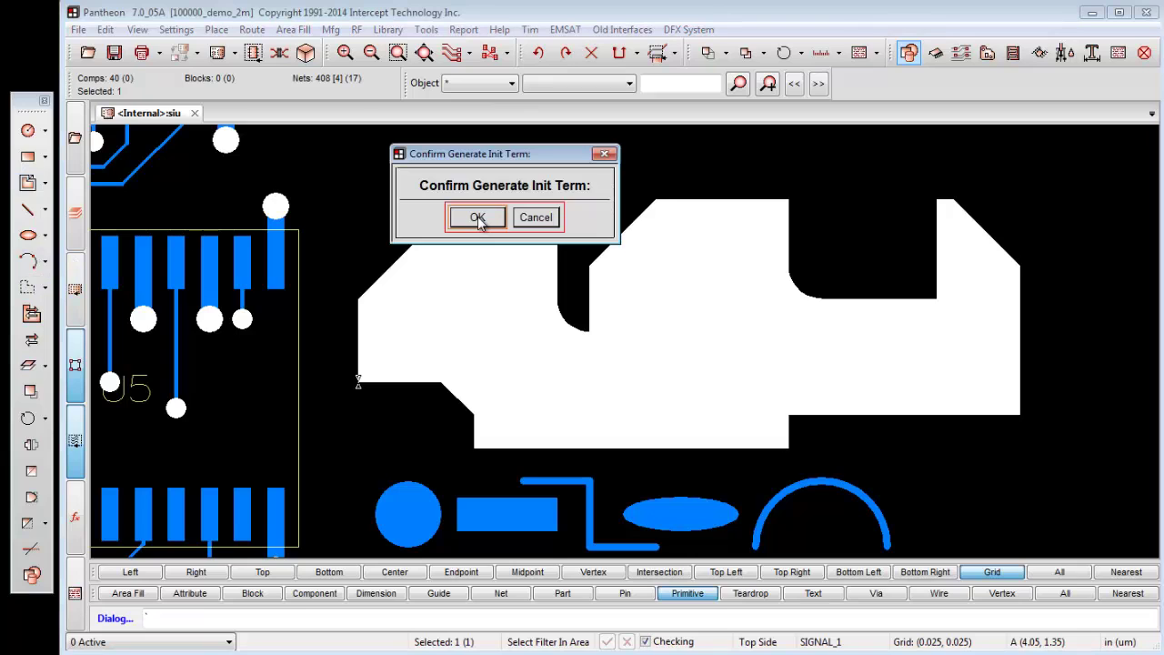
{"action": "left_click", "coordinate": [477, 219]}
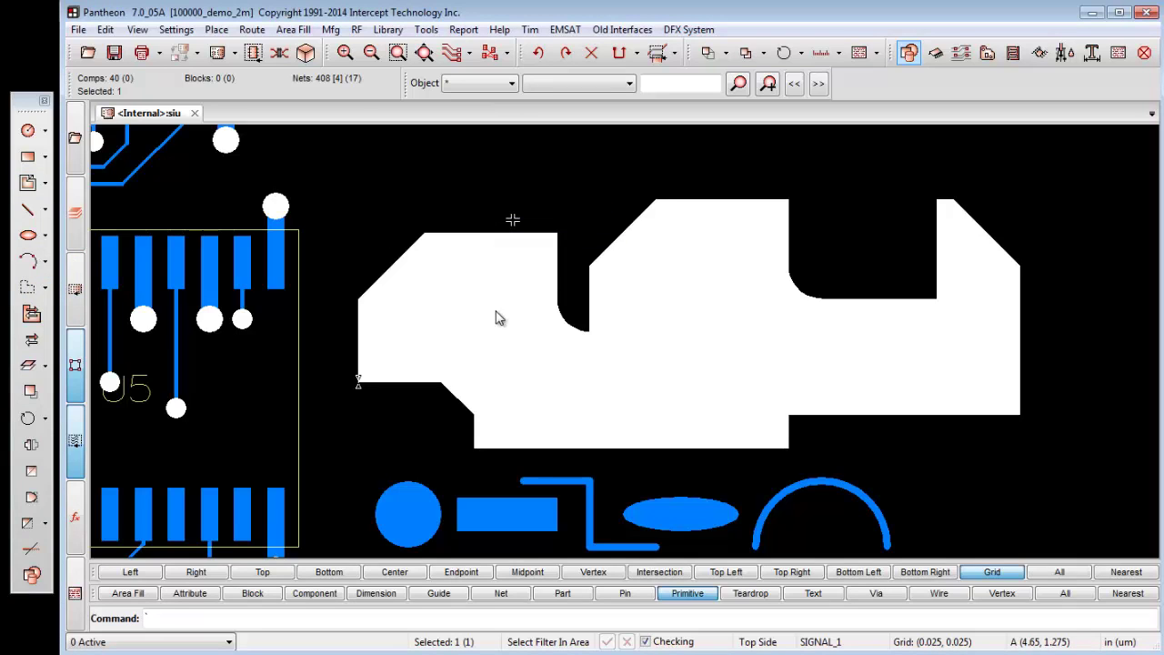
{"action": "key", "text": "Delete"}
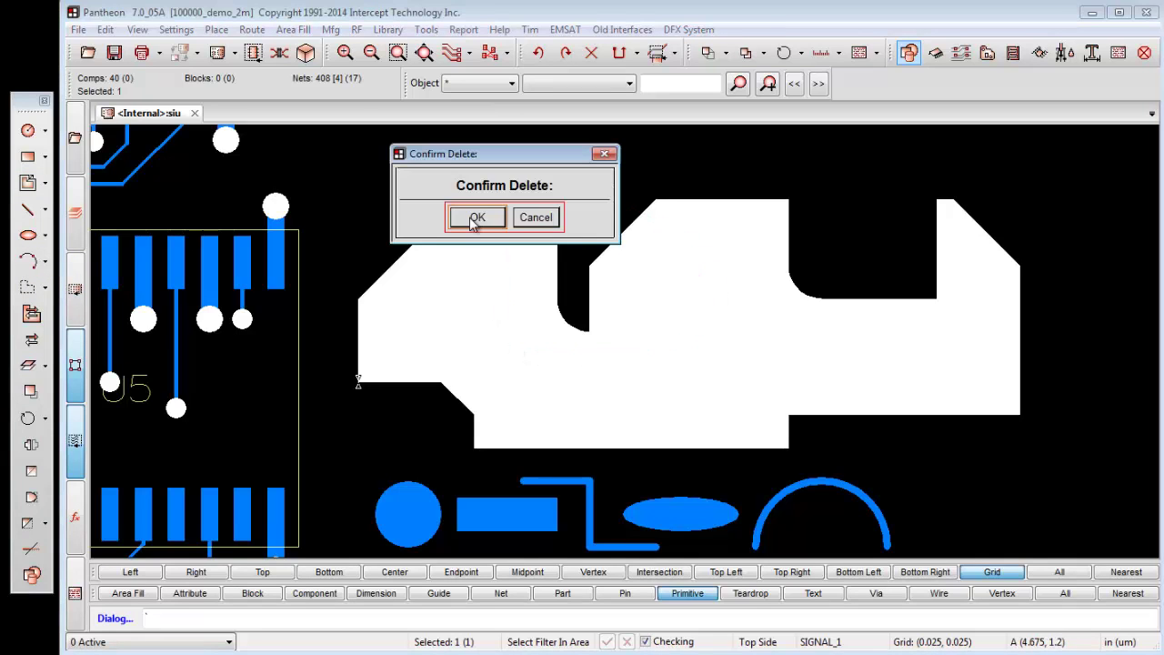
{"action": "left_click", "coordinate": [476, 218]}
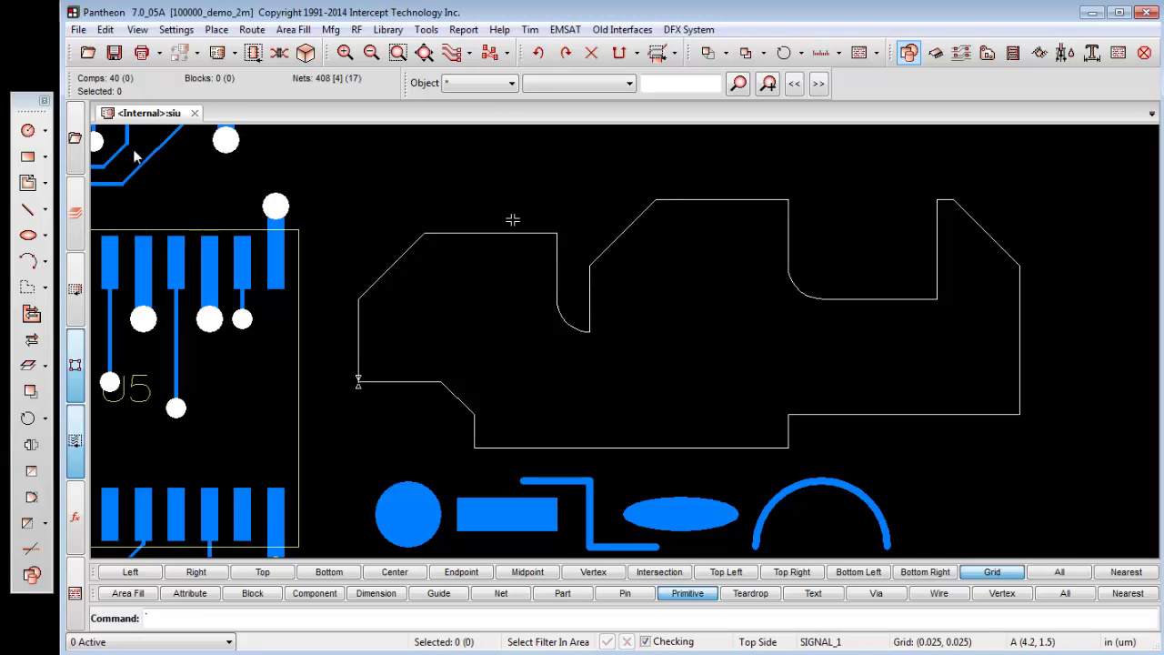
Create a polygon from the remaining outline on layer SIGNAL_3.
{"action": "left_click", "coordinate": [45, 183]}
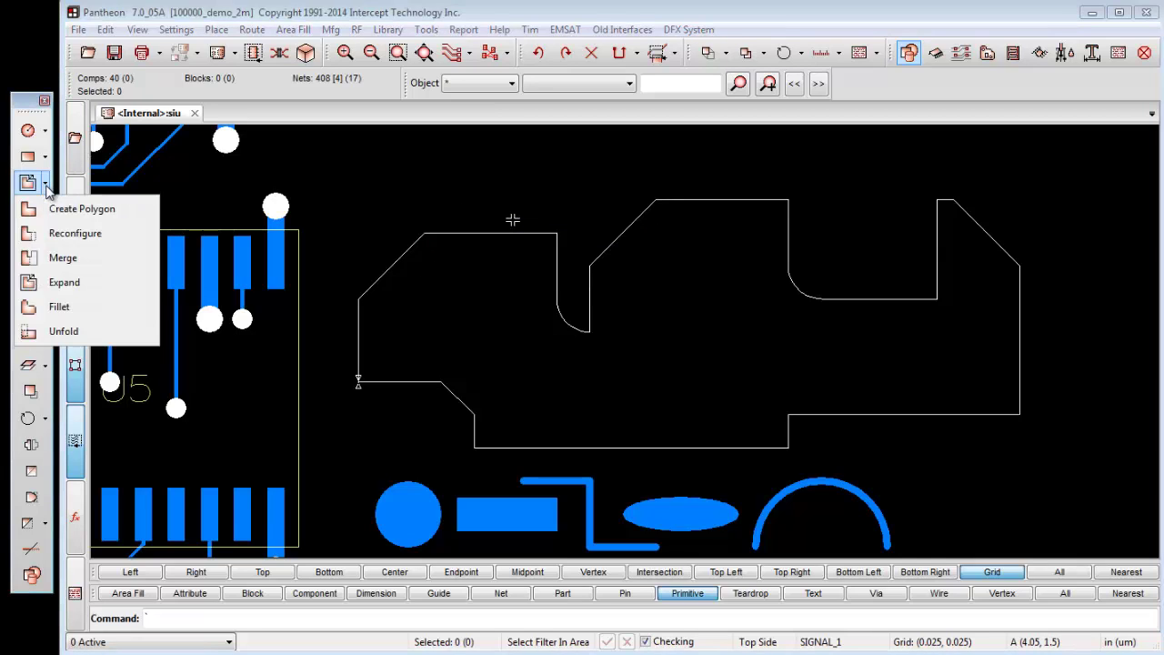
{"action": "left_click", "coordinate": [55, 208]}
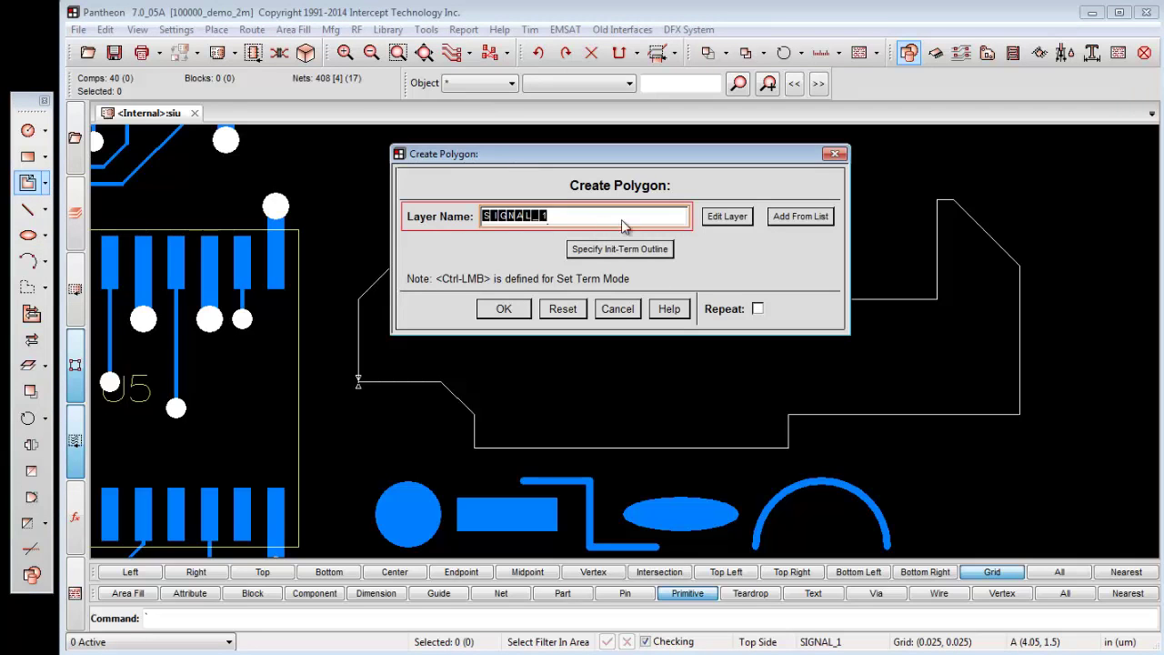
{"action": "left_click", "coordinate": [791, 220]}
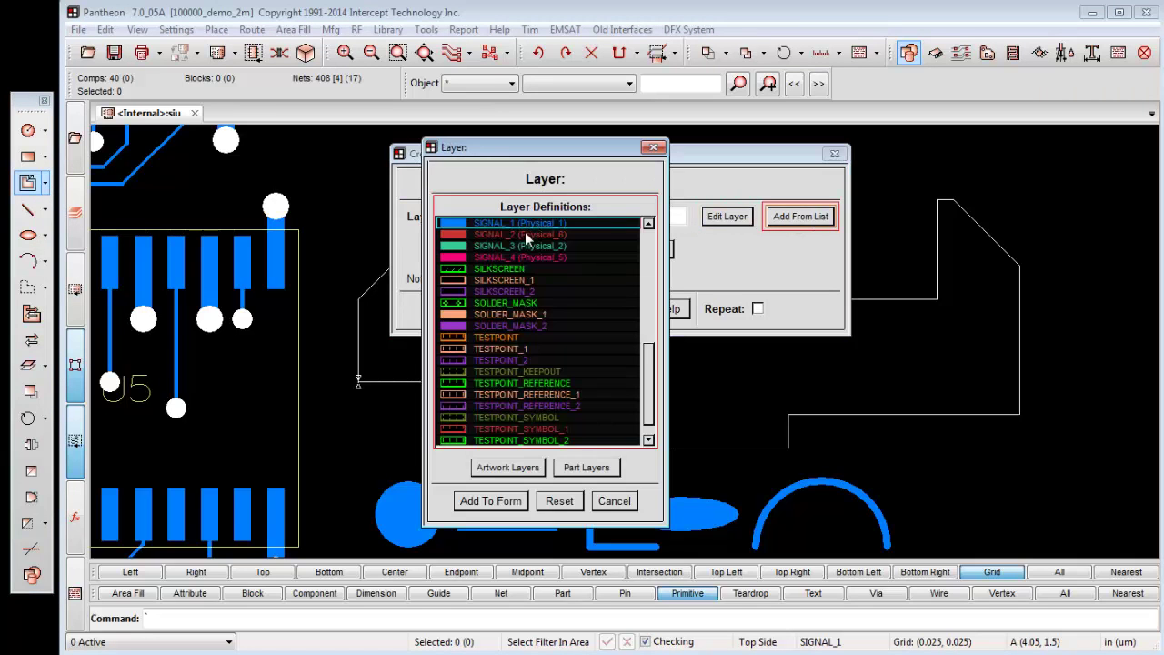
{"action": "left_click", "coordinate": [513, 242]}
{"action": "left_click", "coordinate": [482, 500]}
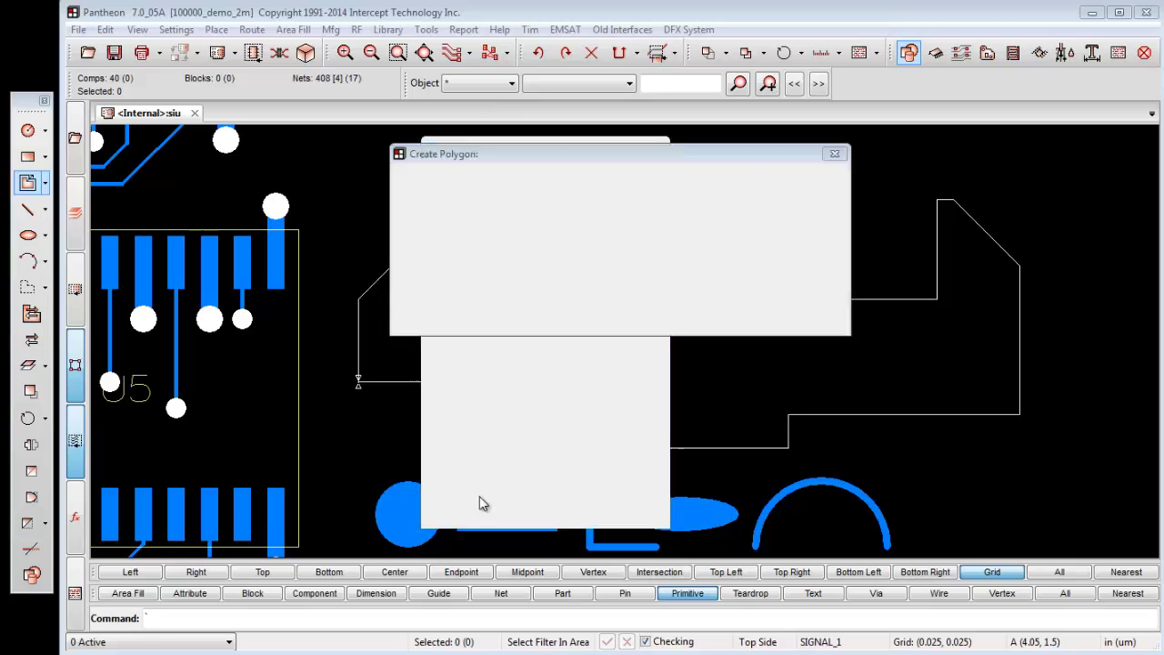
{"action": "left_click", "coordinate": [505, 309]}
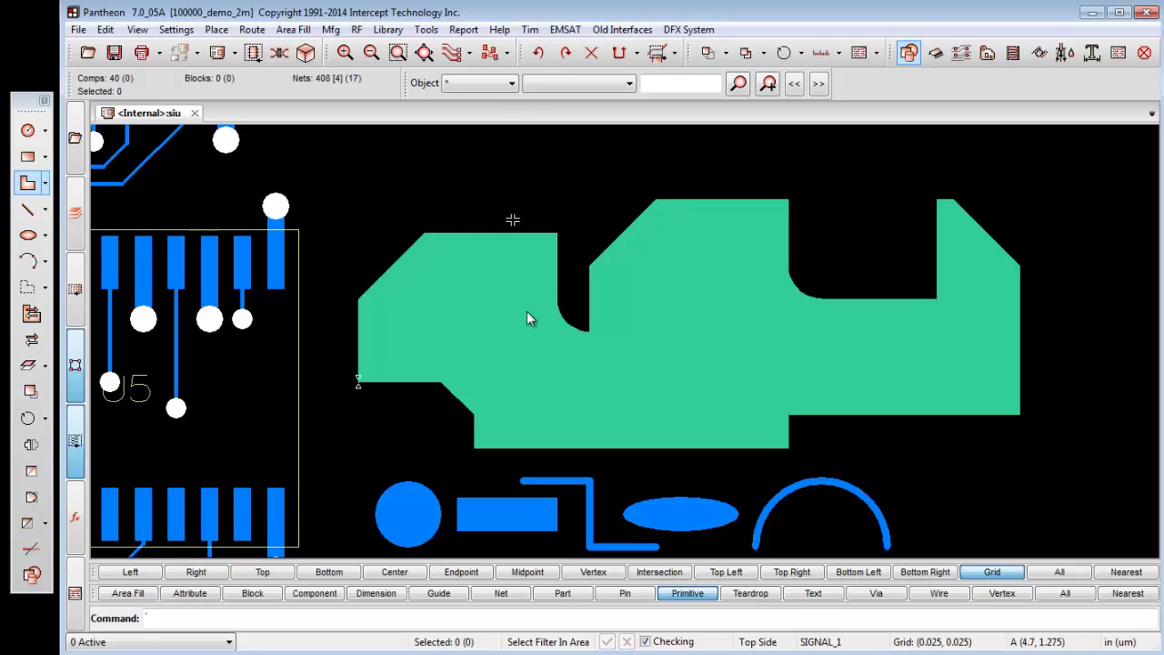
Move the blue circle from below the polygon into the polygon's middle area.
{"action": "left_click", "coordinate": [395, 471]}
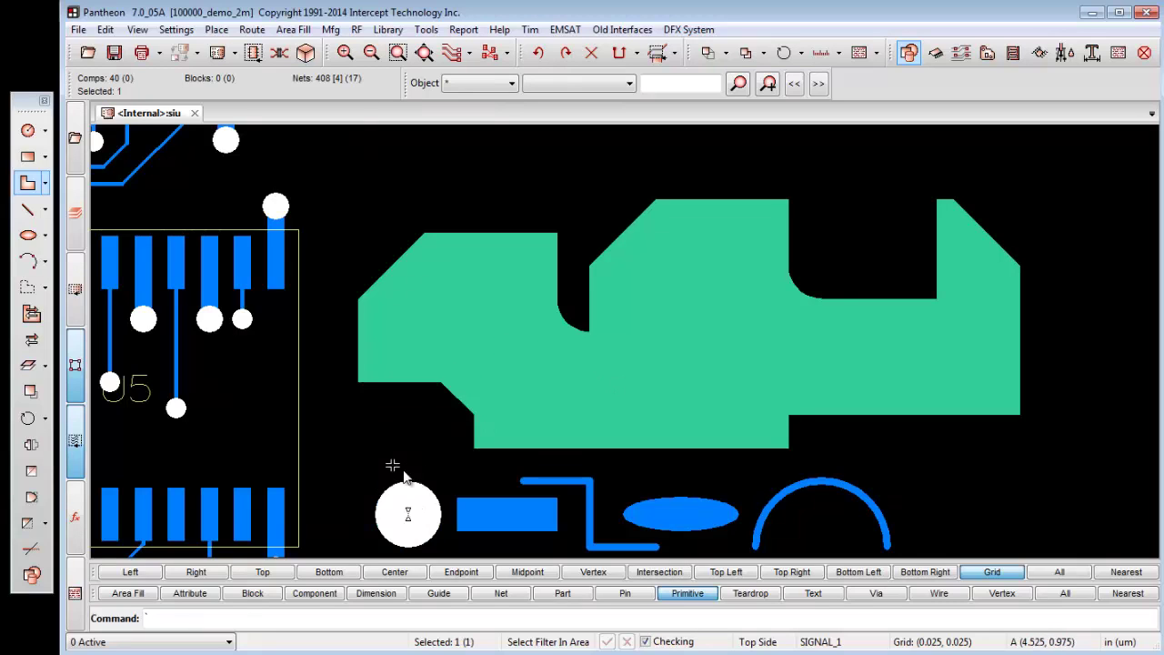
{"action": "left_click", "coordinate": [31, 314]}
{"action": "left_click", "coordinate": [436, 264]}
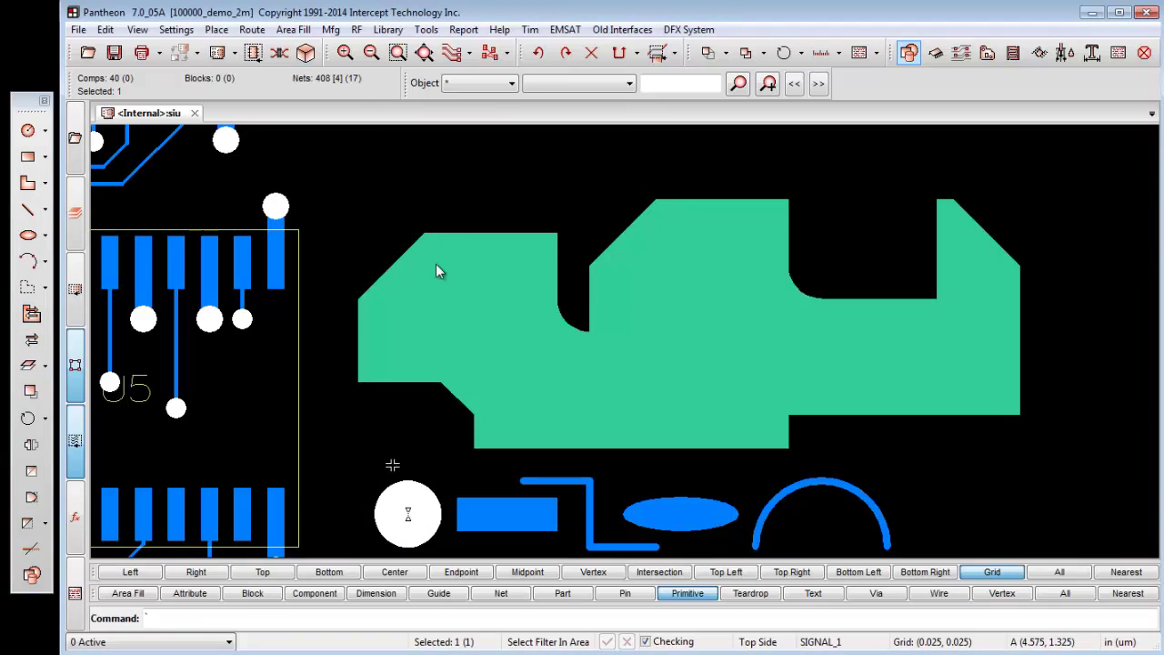
{"action": "left_click", "coordinate": [382, 400]}
{"action": "left_click", "coordinate": [376, 272]}
{"action": "key", "text": "m"}
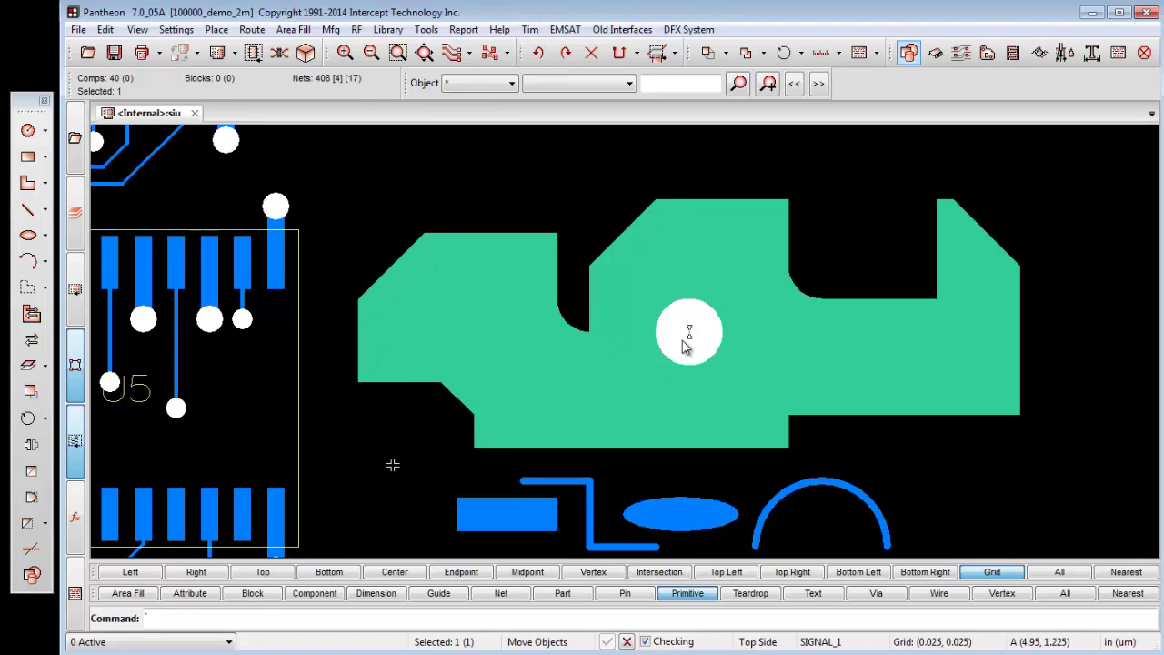
{"action": "key", "text": "Escape"}
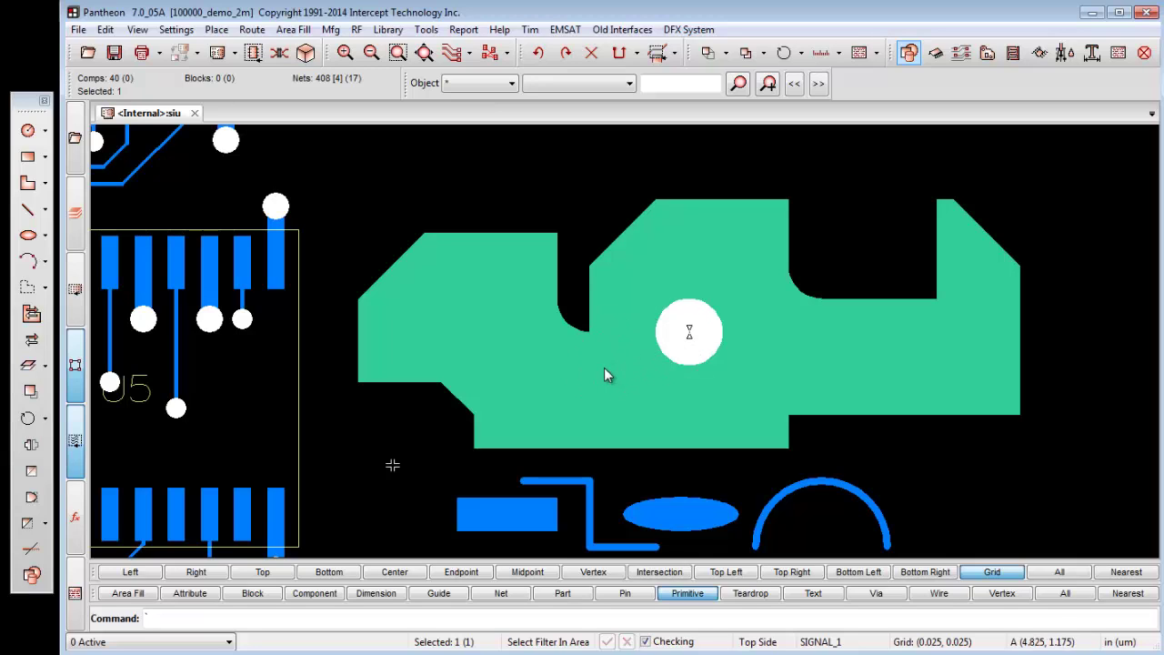
Generate an init-term outline from the circle and delete the filled circle.
{"action": "left_click", "coordinate": [31, 312]}
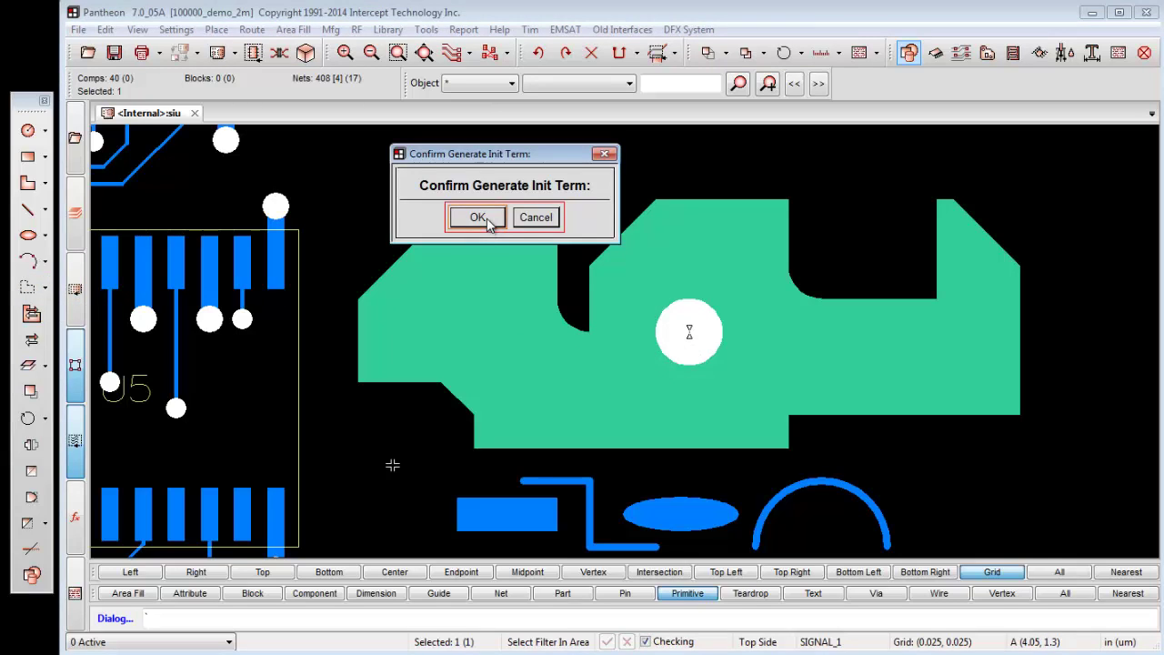
{"action": "left_click", "coordinate": [480, 218]}
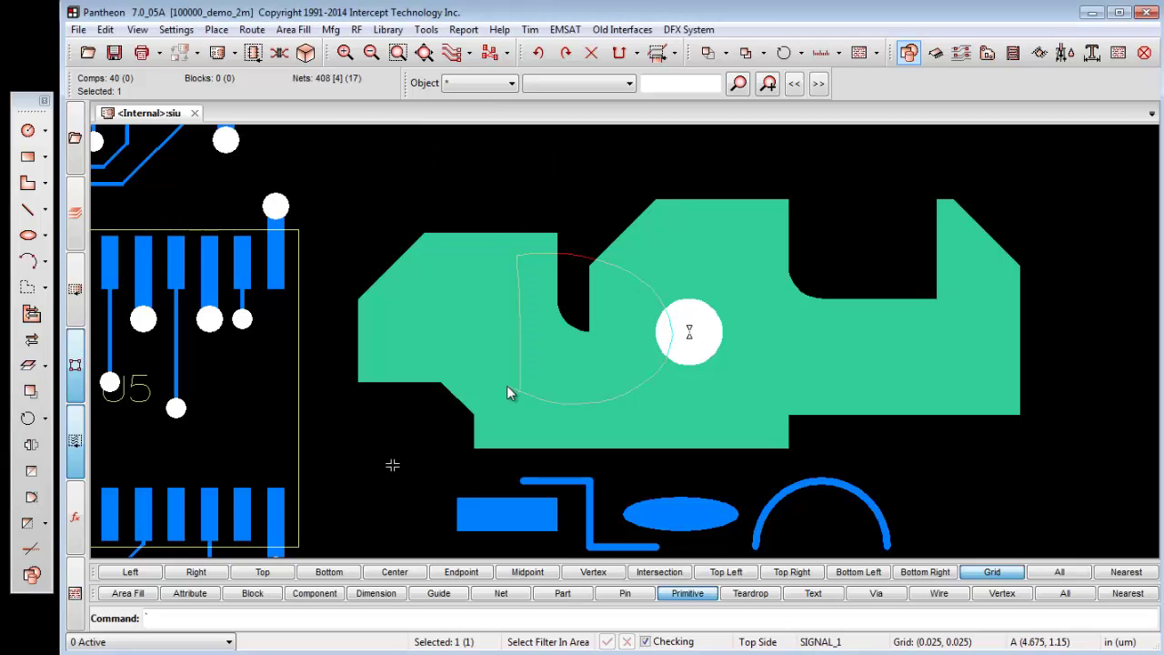
{"action": "key", "text": "Delete"}
{"action": "left_click", "coordinate": [477, 219]}
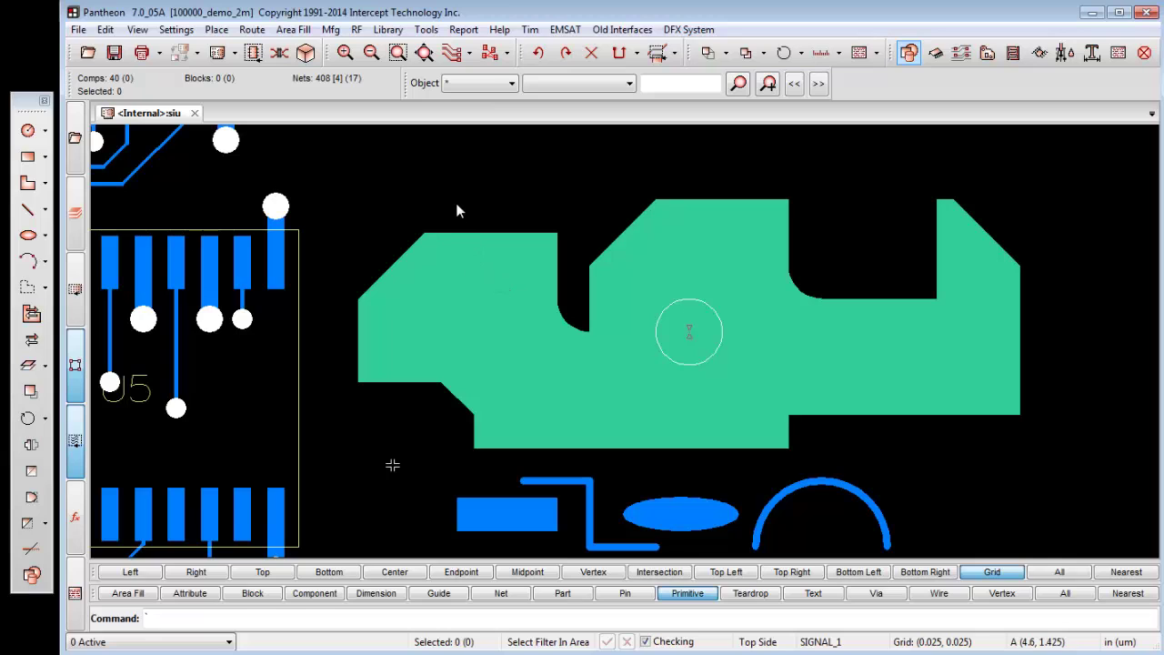
Reconfigure the green polygon with the Cutout type, using the circular outline to cut a hole.
{"action": "left_click", "coordinate": [494, 291]}
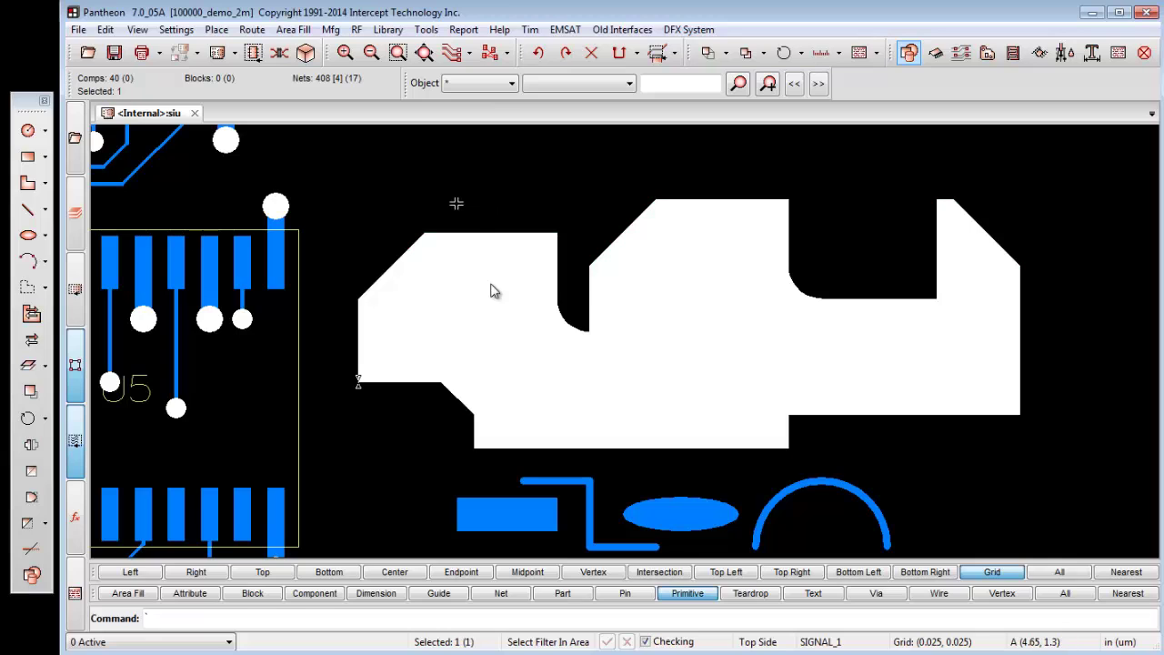
{"action": "left_click", "coordinate": [44, 183]}
{"action": "left_click", "coordinate": [67, 235]}
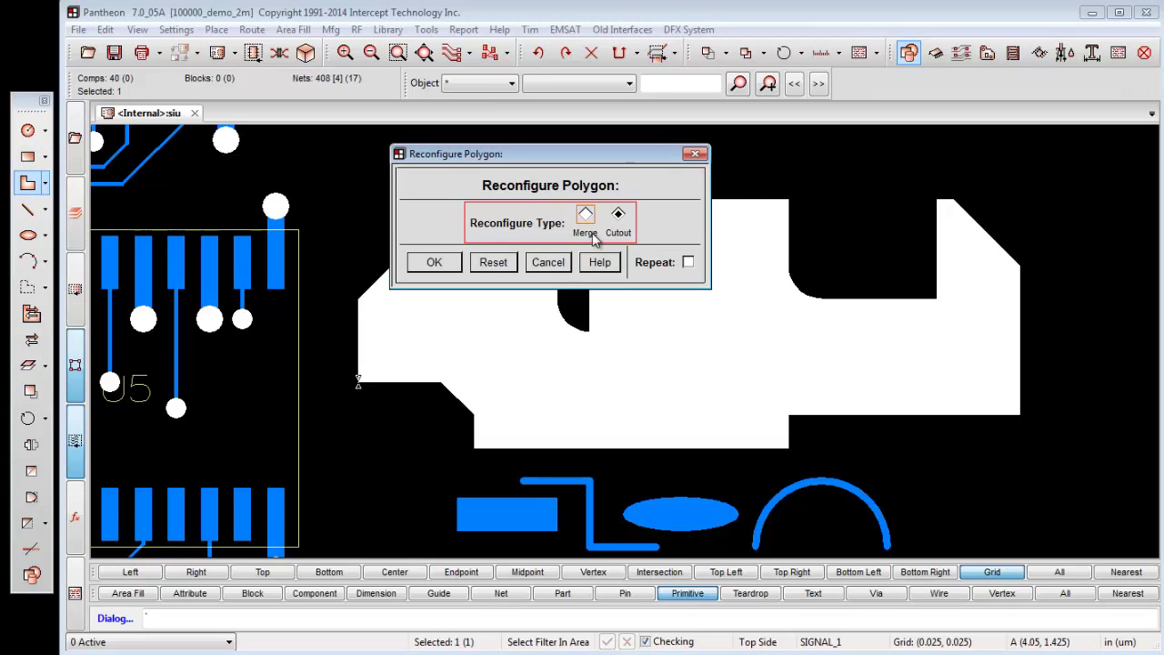
{"action": "left_click", "coordinate": [435, 263]}
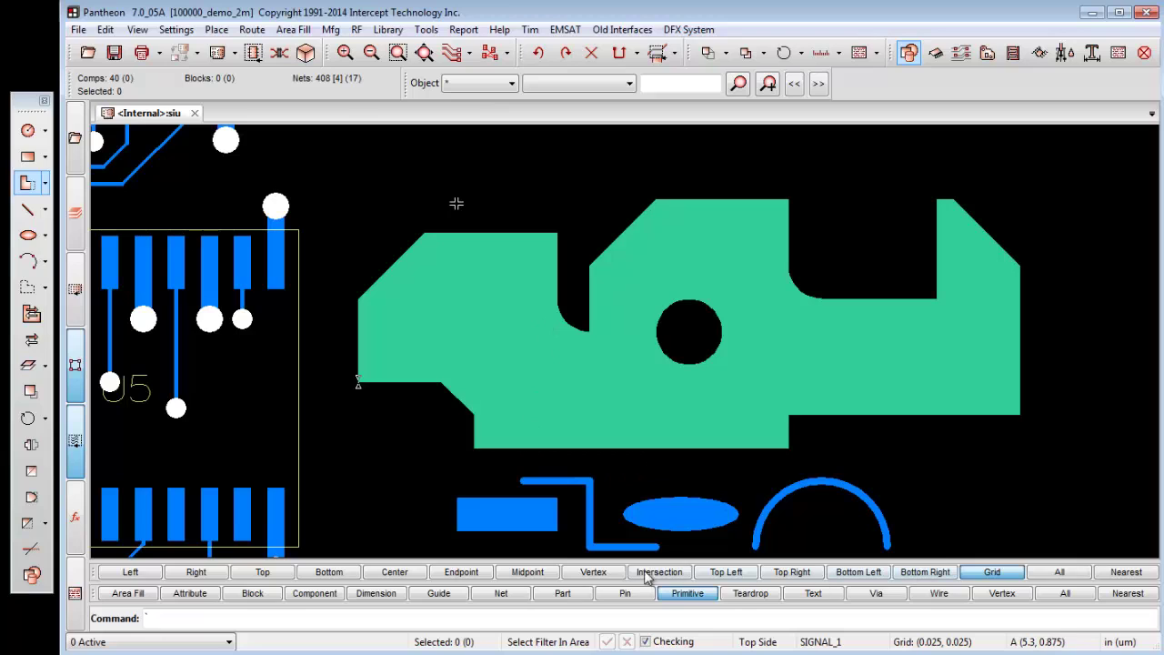
Select the GROUND net through the pad at U5's upper-right corner, clear the selection and restore the primitive selection filter.
{"action": "left_click", "coordinate": [515, 593]}
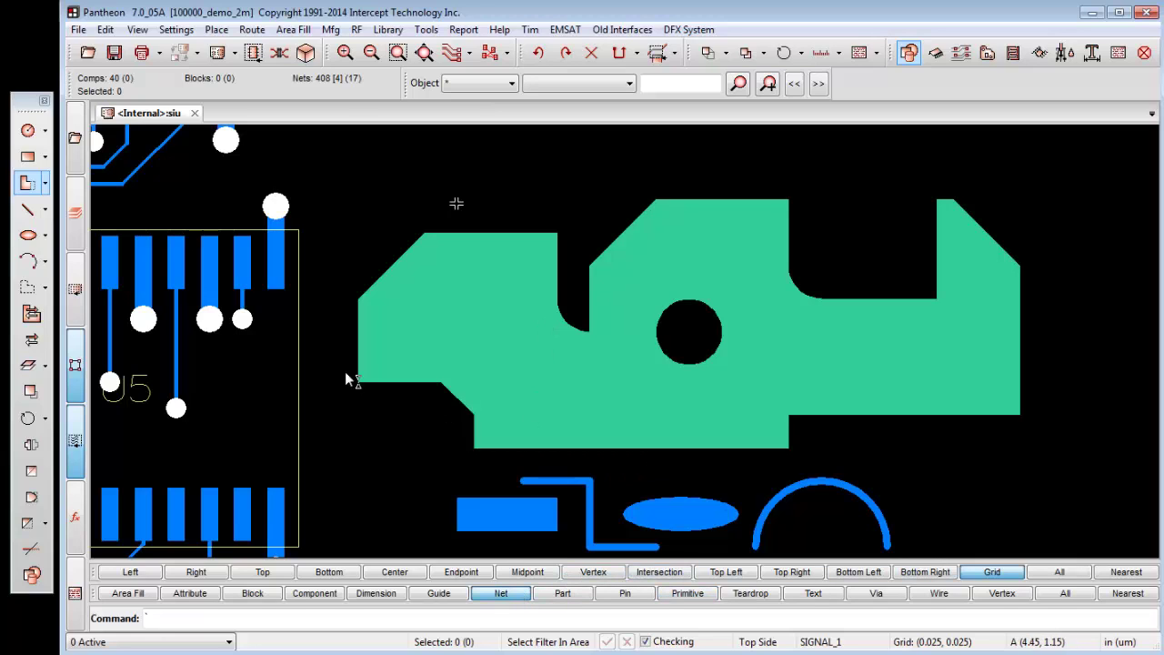
{"action": "left_click", "coordinate": [263, 279]}
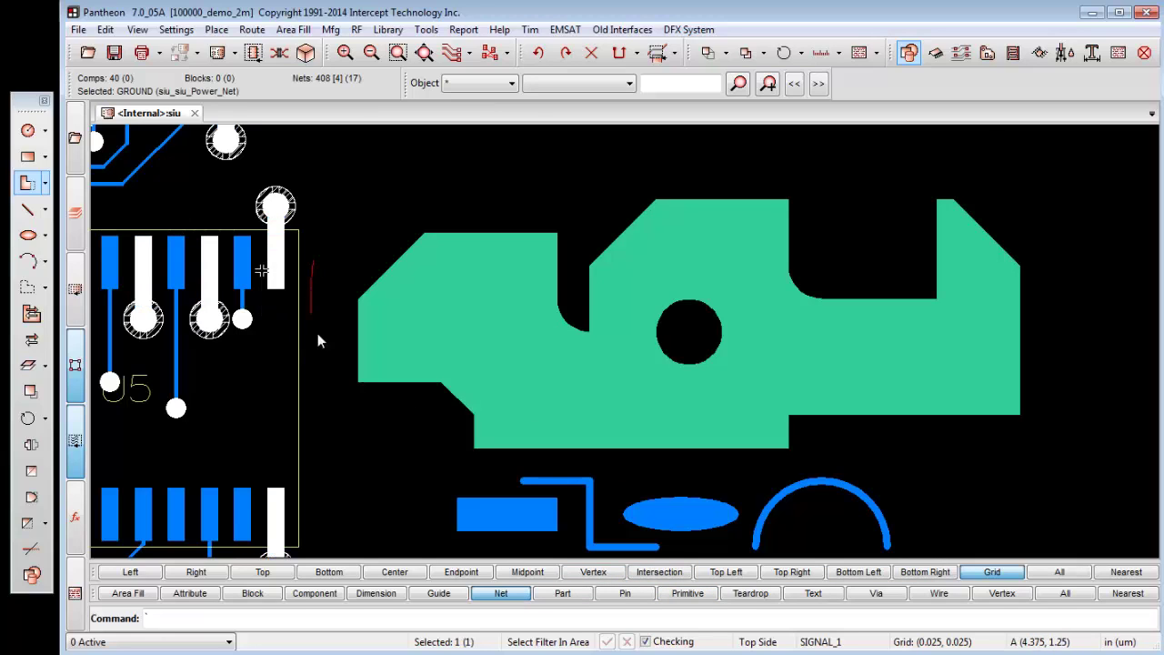
{"action": "left_click_drag", "start_coordinate": [341, 345], "coordinate": [409, 430]}
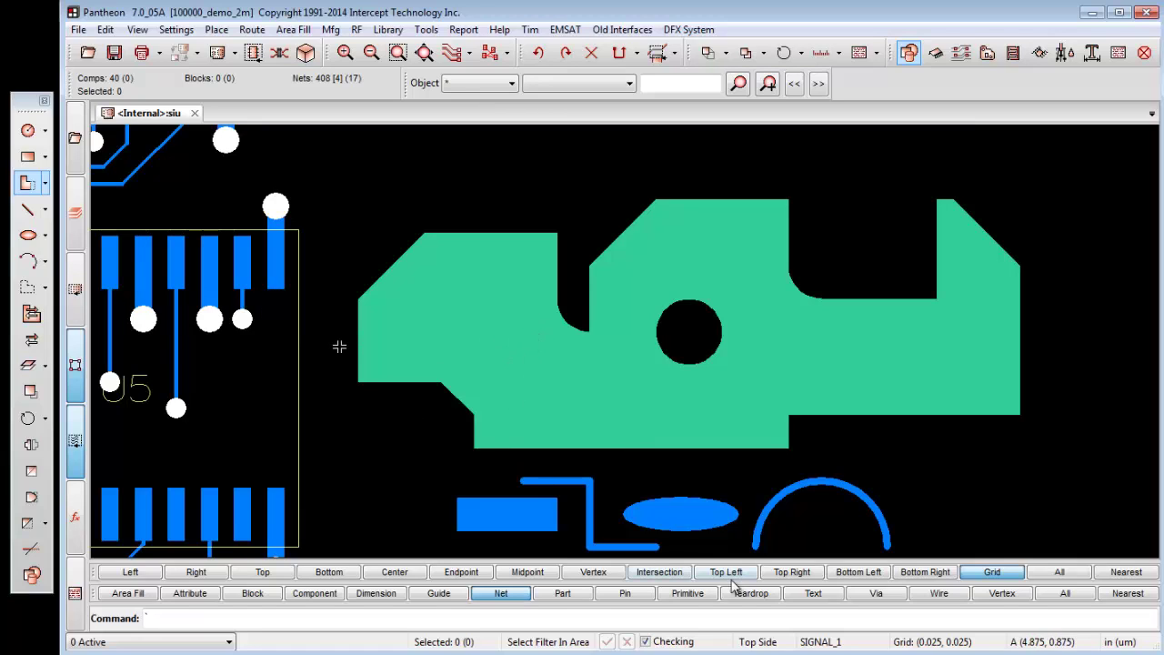
{"action": "left_click", "coordinate": [702, 594]}
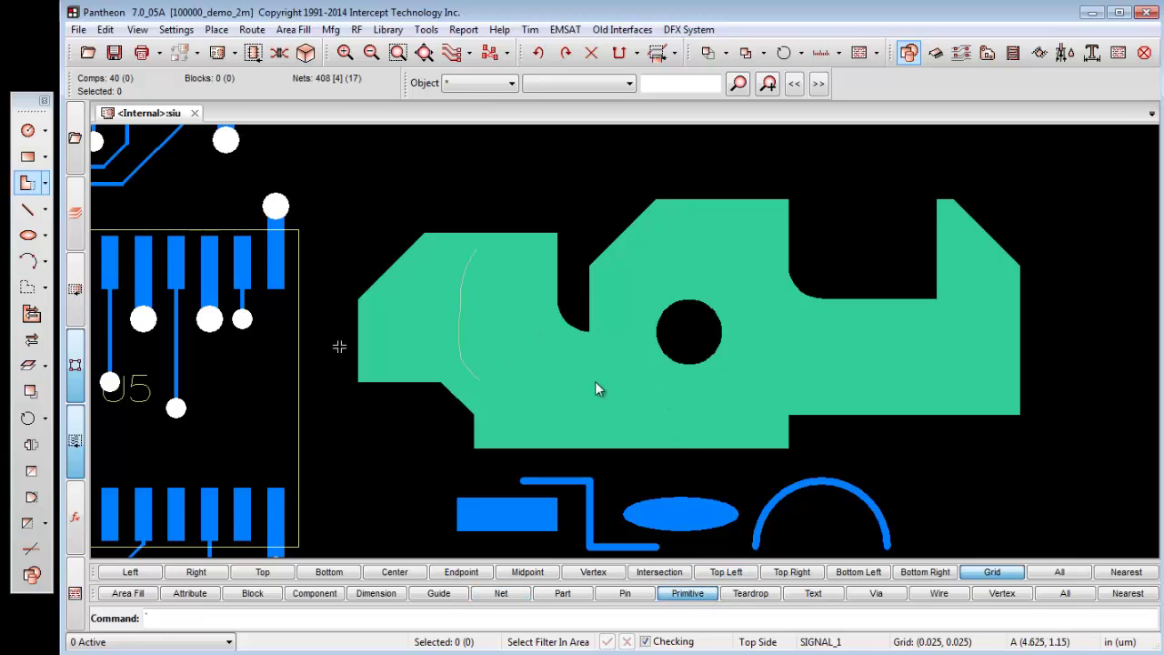
Change the green polygon's layer to SIGNAL_1 and clear the selection.
{"action": "left_click", "coordinate": [360, 381]}
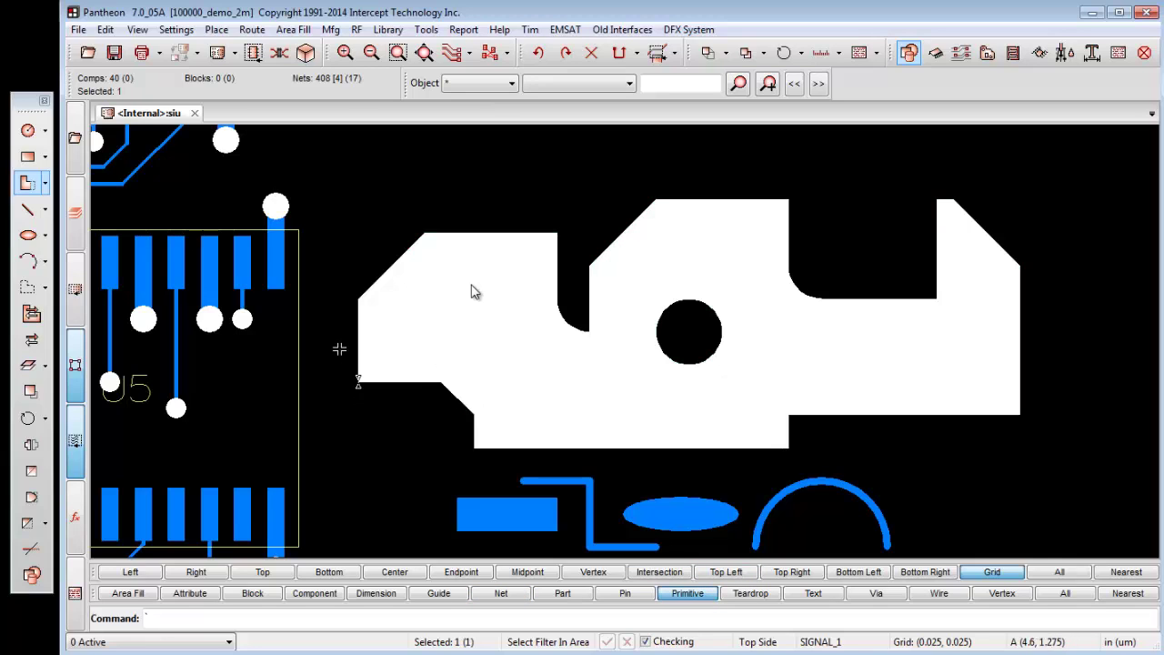
{"action": "key", "text": "l"}
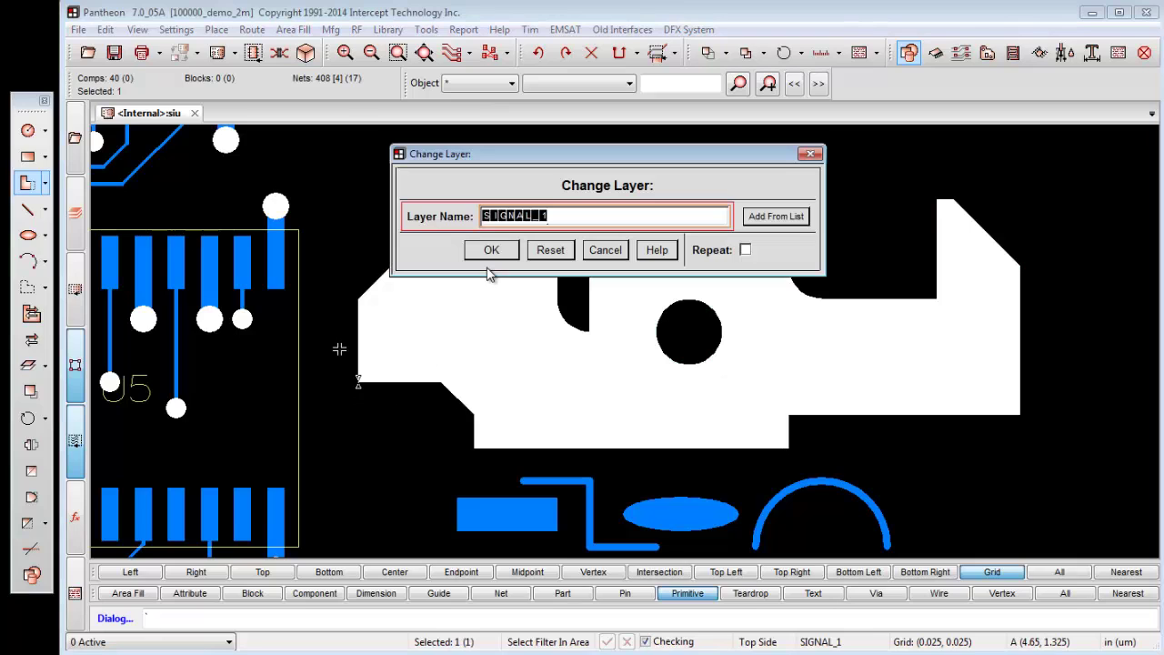
{"action": "left_click", "coordinate": [491, 250]}
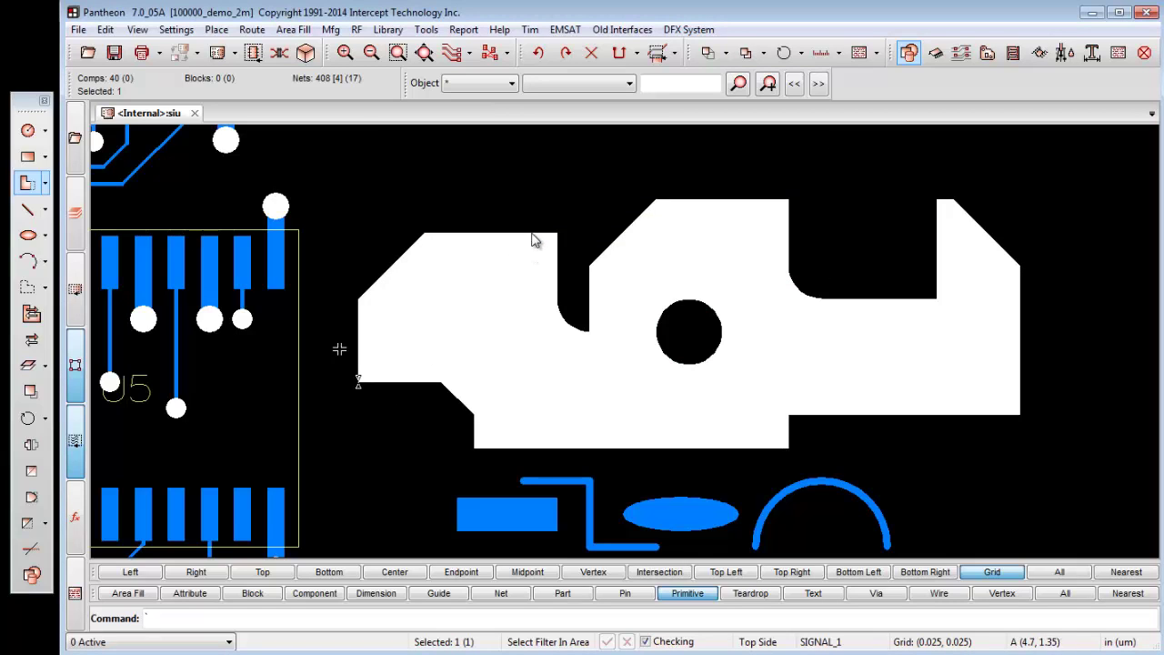
{"action": "left_click", "coordinate": [663, 194]}
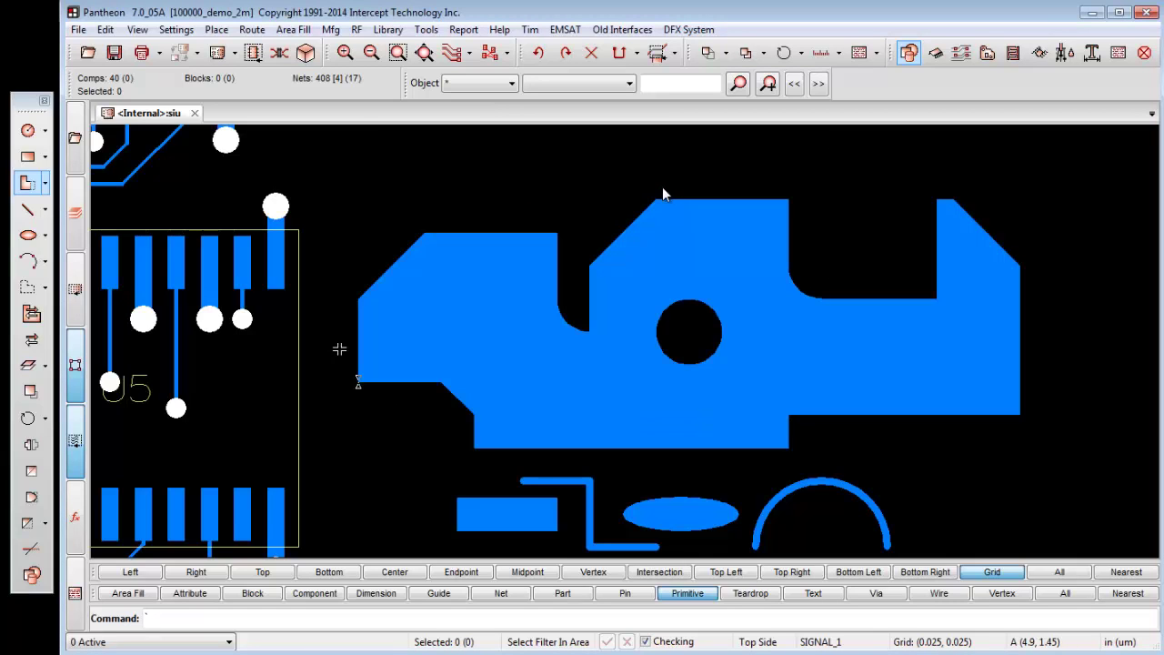
Create a solid 0.01-wide path on SIGNAL_1, stepping from U5's upper-right pad into the left side of the large polygon.
{"action": "left_click", "coordinate": [29, 211]}
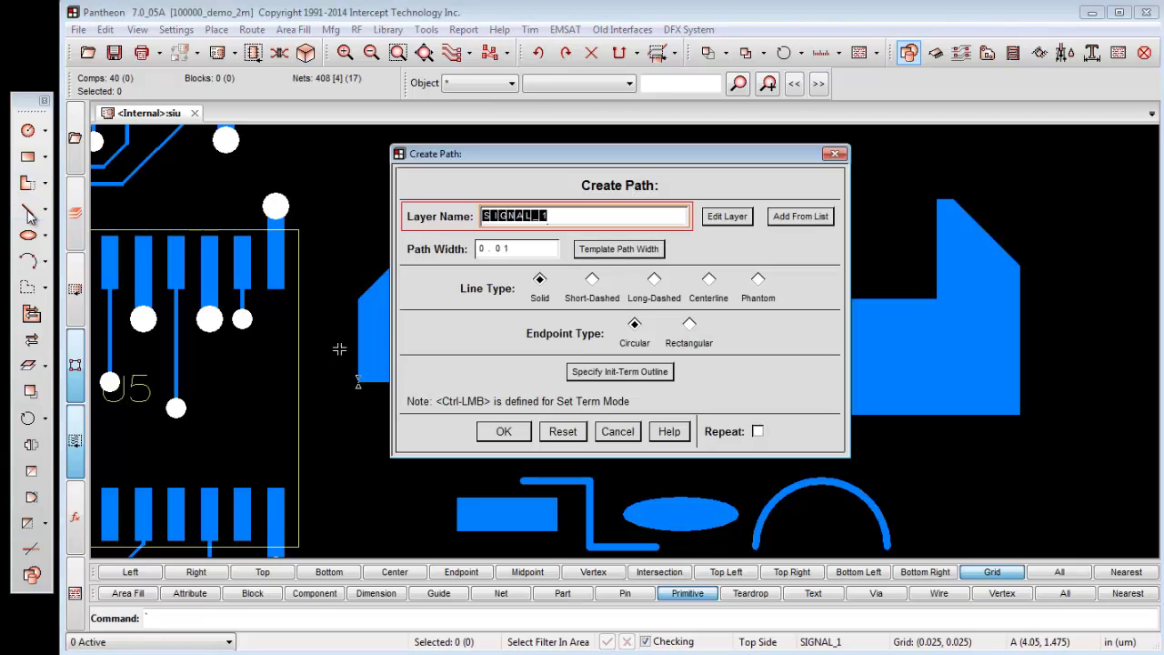
{"action": "left_click", "coordinate": [499, 431]}
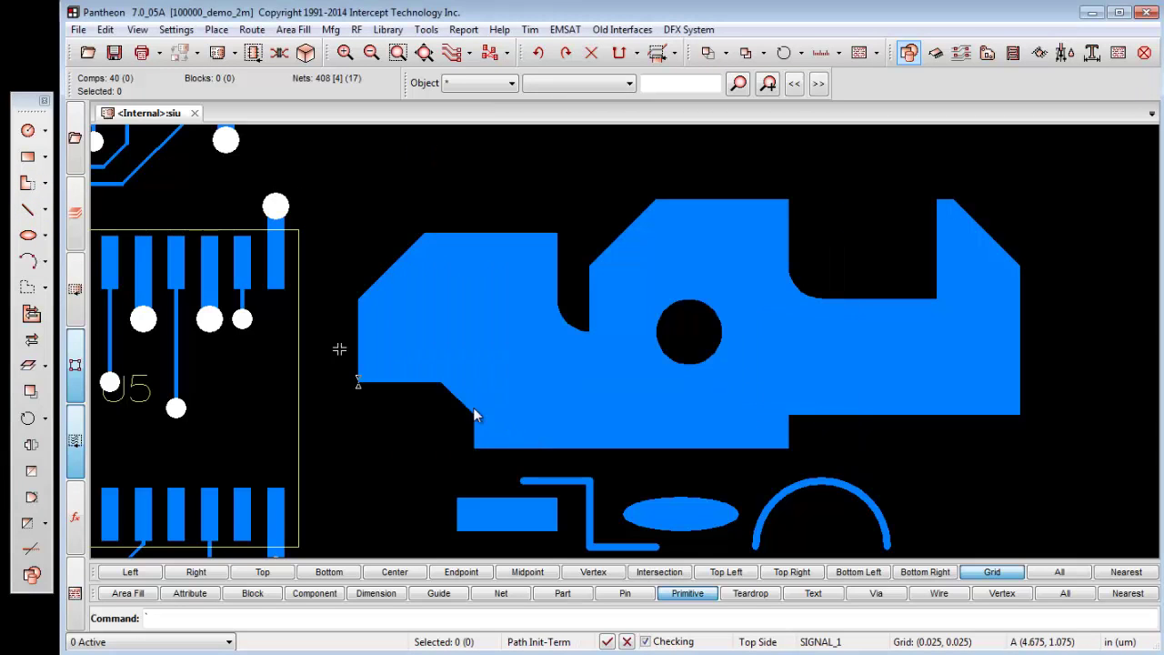
{"action": "left_click", "coordinate": [275, 265]}
{"action": "left_click", "coordinate": [325, 266]}
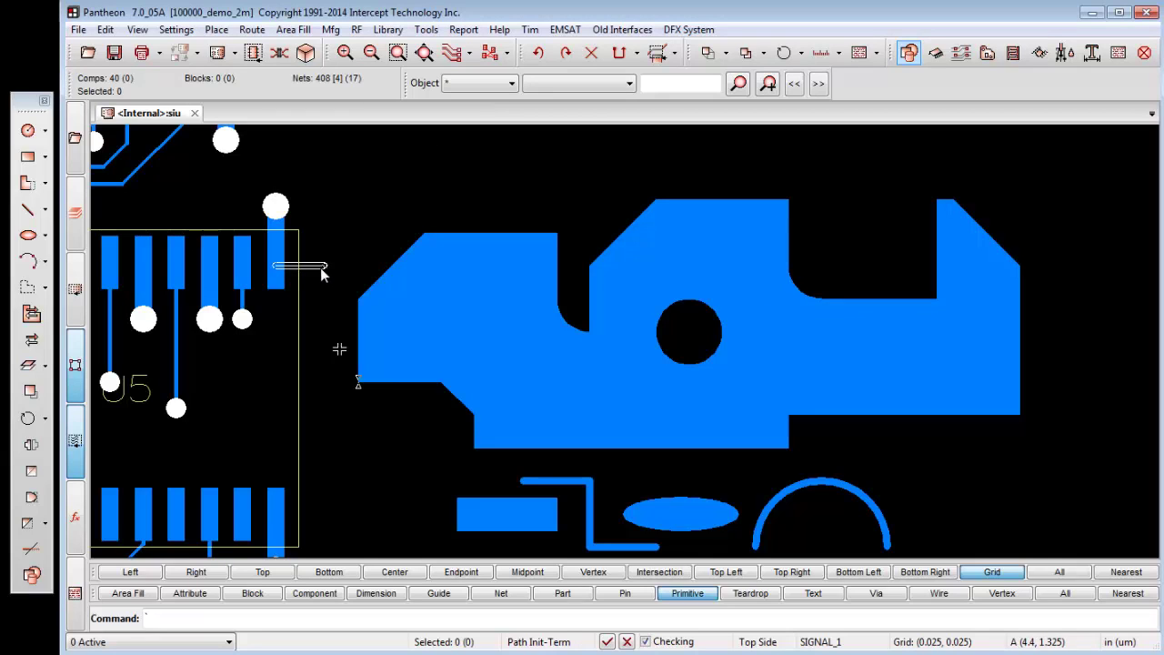
{"action": "double_click", "coordinate": [431, 336]}
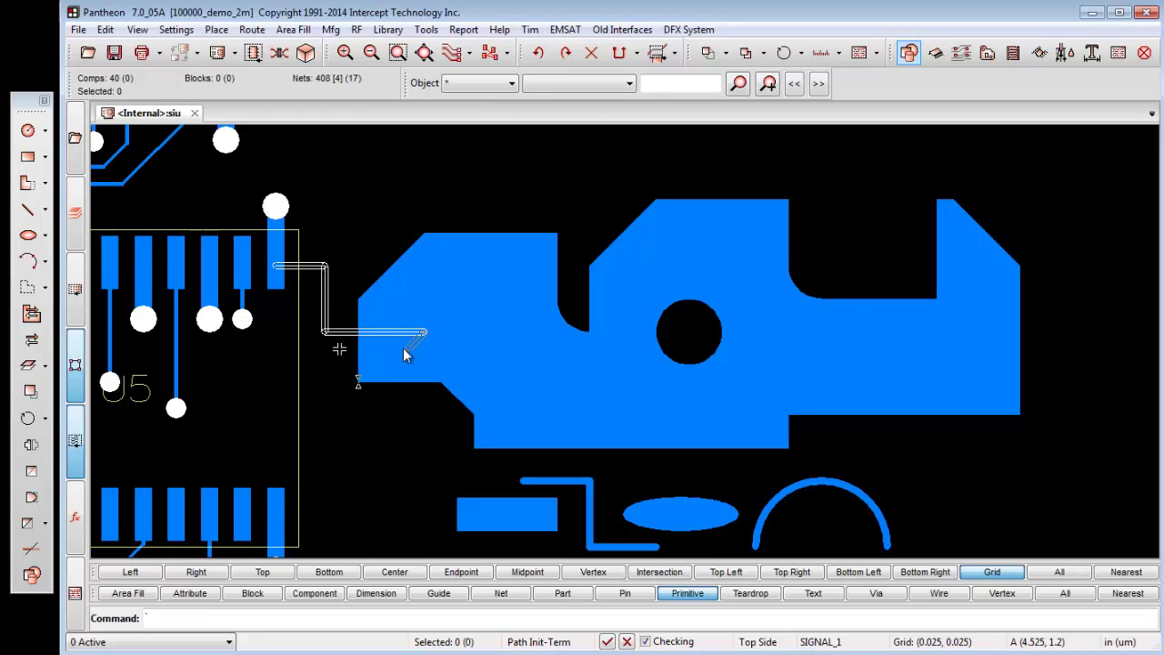
Extract traces over the part extent, connecting stub traces with wire width tried first and a stub width of 0.005.
{"action": "right_click", "coordinate": [369, 403]}
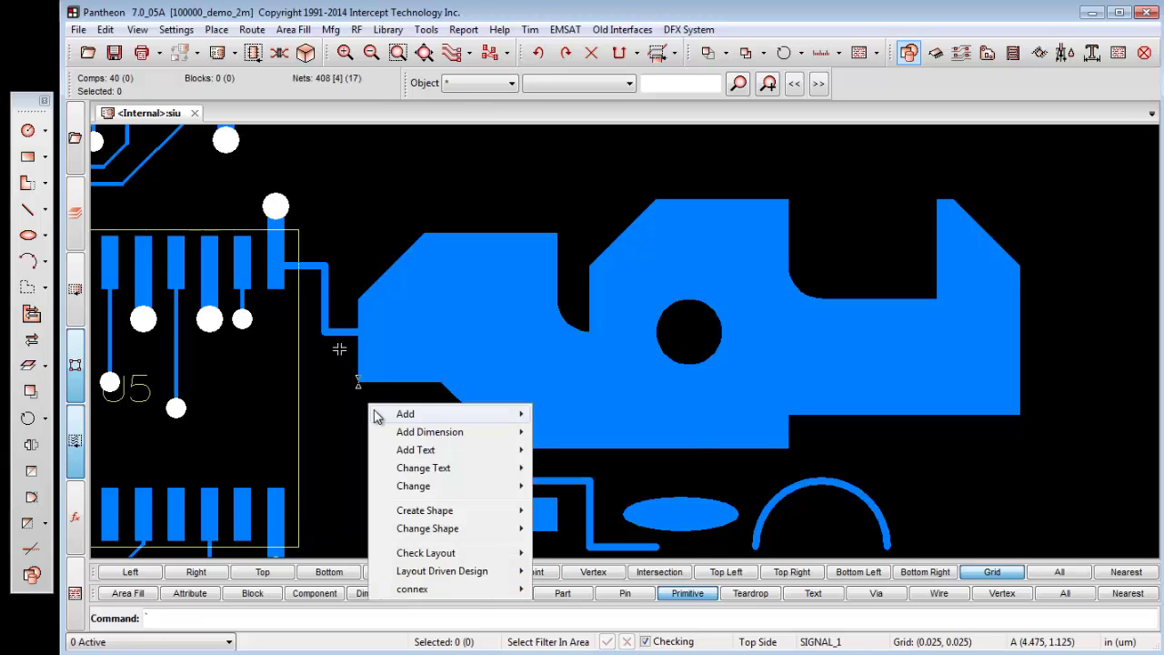
{"action": "mouse_move", "coordinate": [505, 573]}
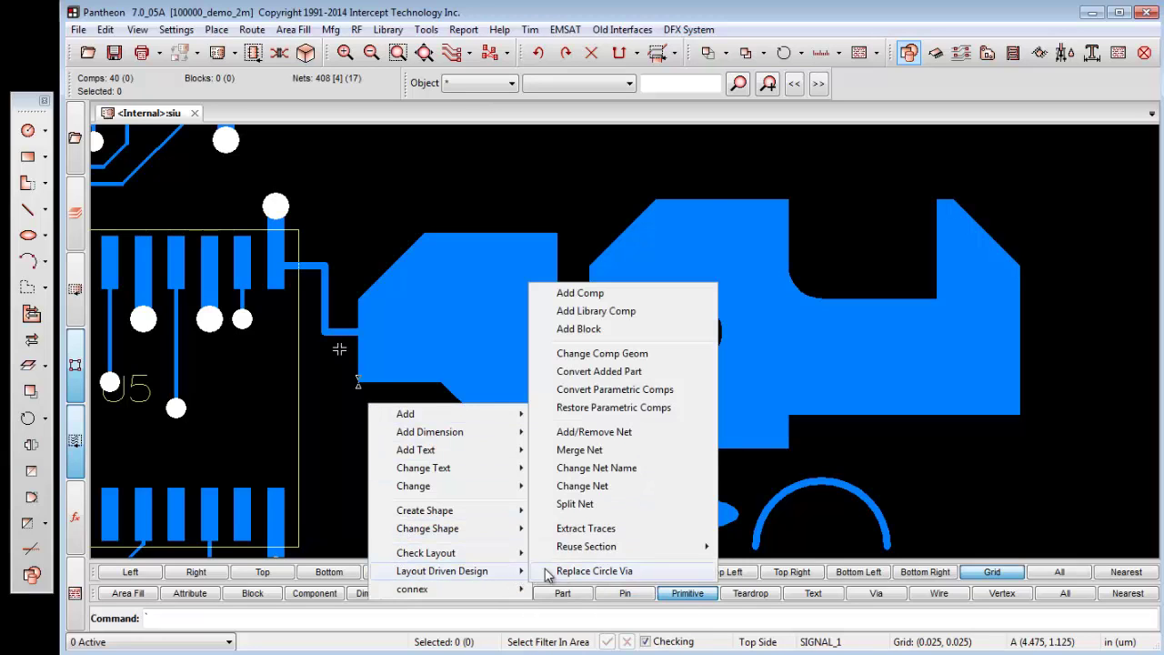
{"action": "left_click", "coordinate": [602, 528]}
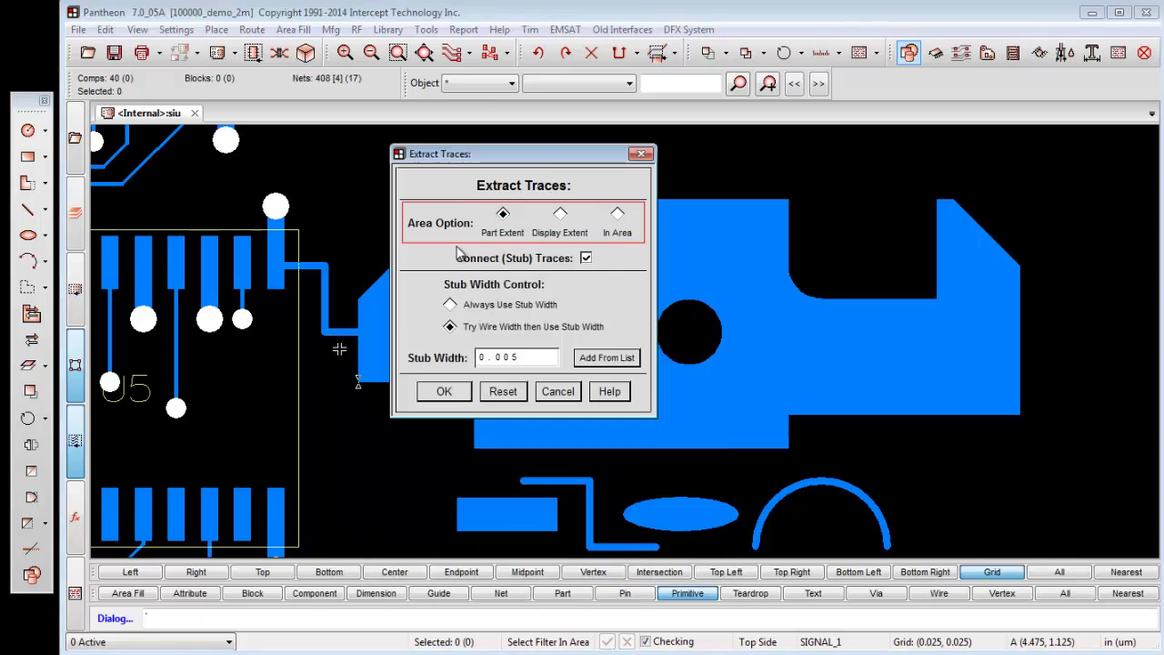
{"action": "left_click", "coordinate": [446, 391]}
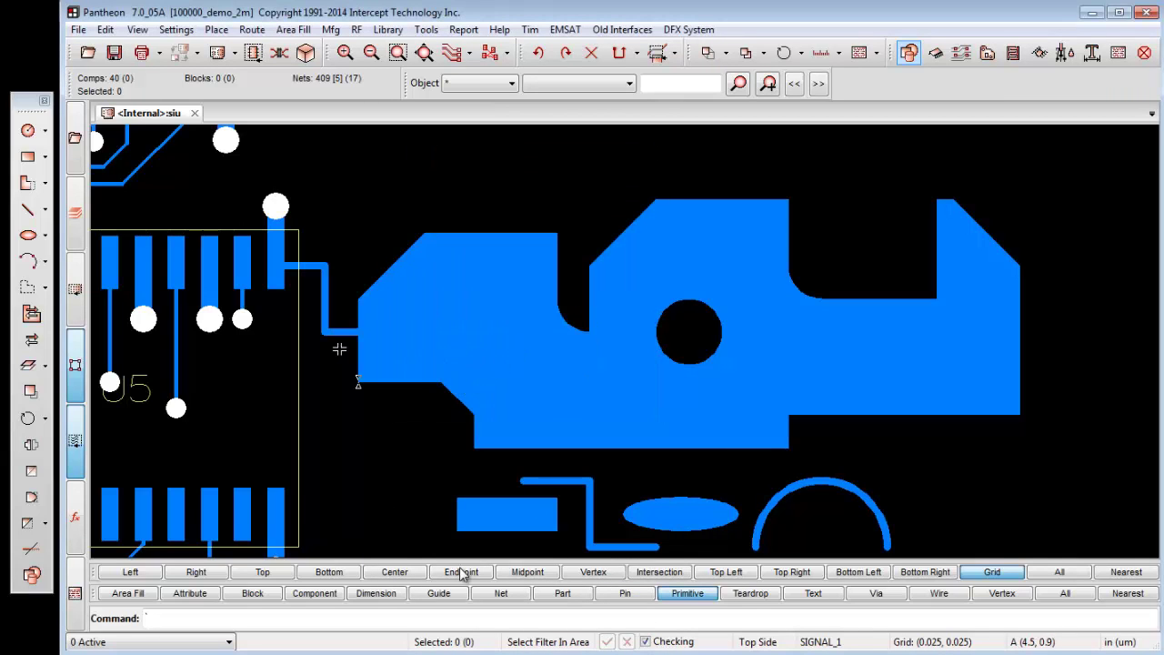
Select the whole net through U5's upper-right pad to check the polygon's connection, and clear the selection.
{"action": "left_click", "coordinate": [501, 593]}
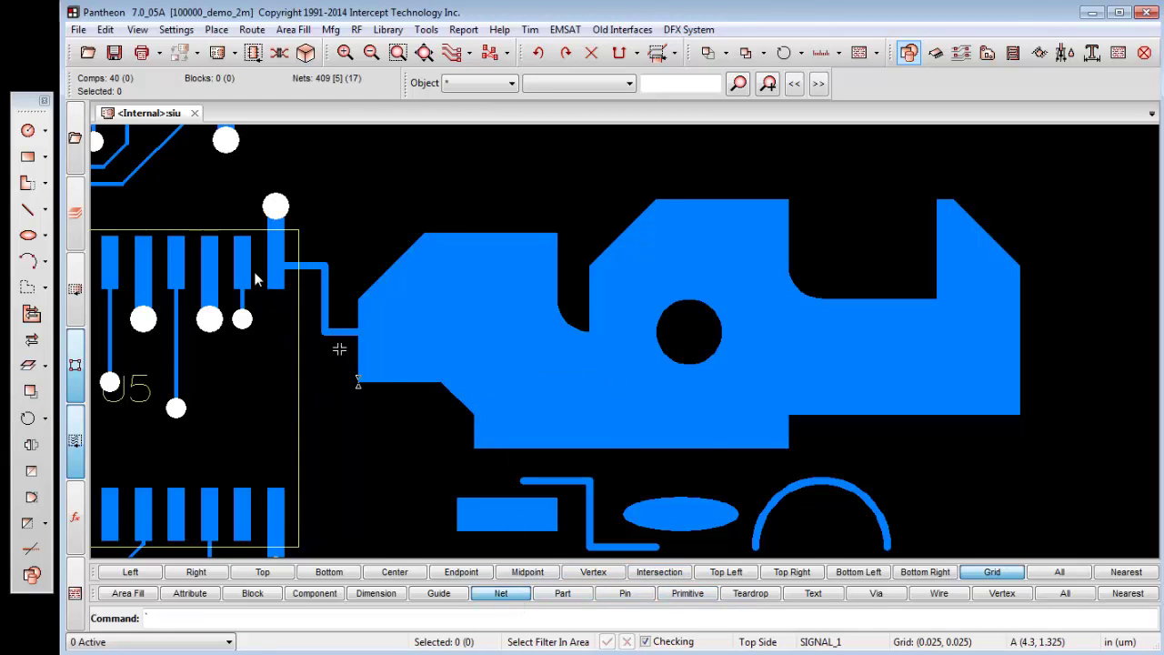
{"action": "left_click", "coordinate": [271, 291]}
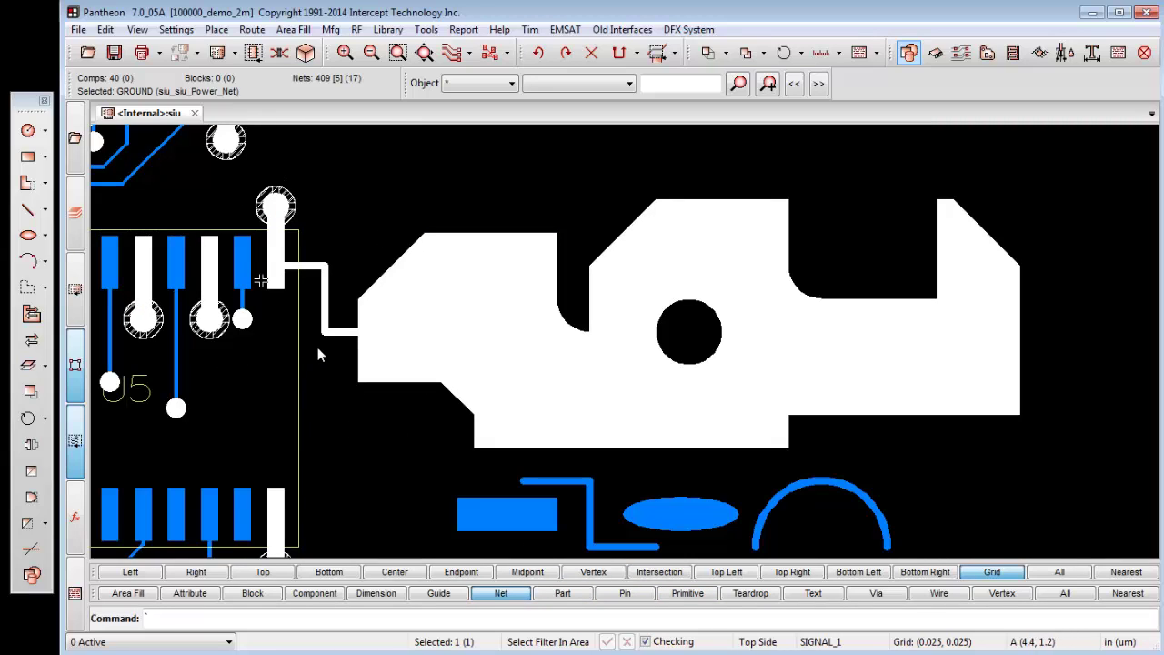
{"action": "left_click", "coordinate": [445, 332]}
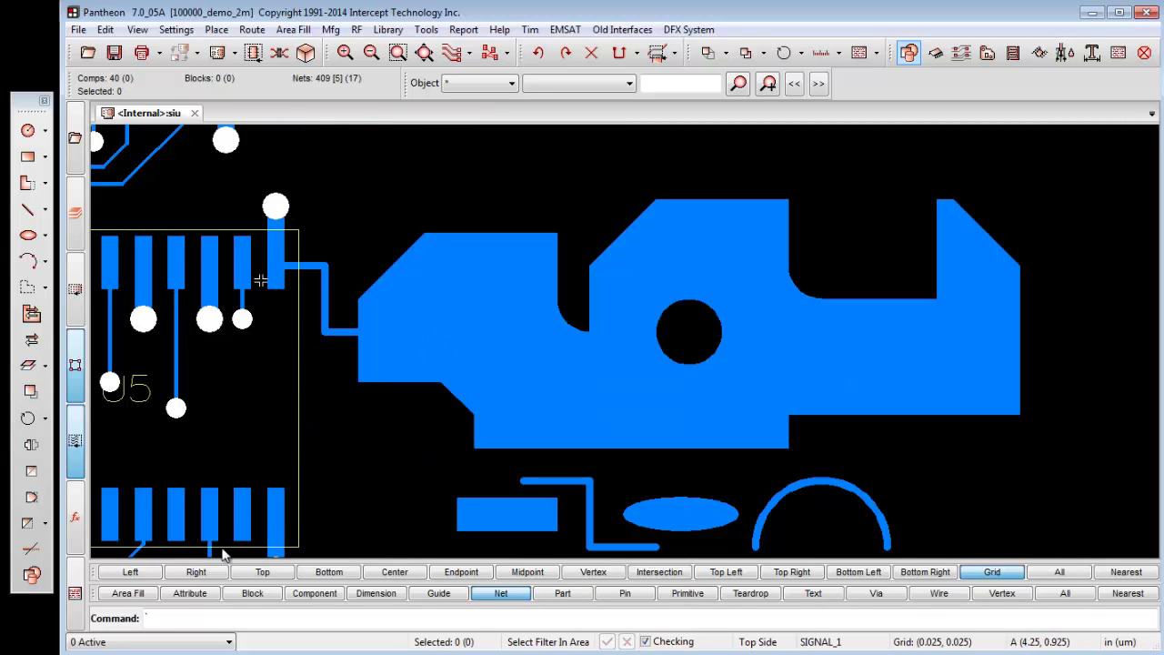
Restrict selection to area fills, select the large polygon by its lower-left edge and clear the selection.
{"action": "left_click", "coordinate": [148, 593]}
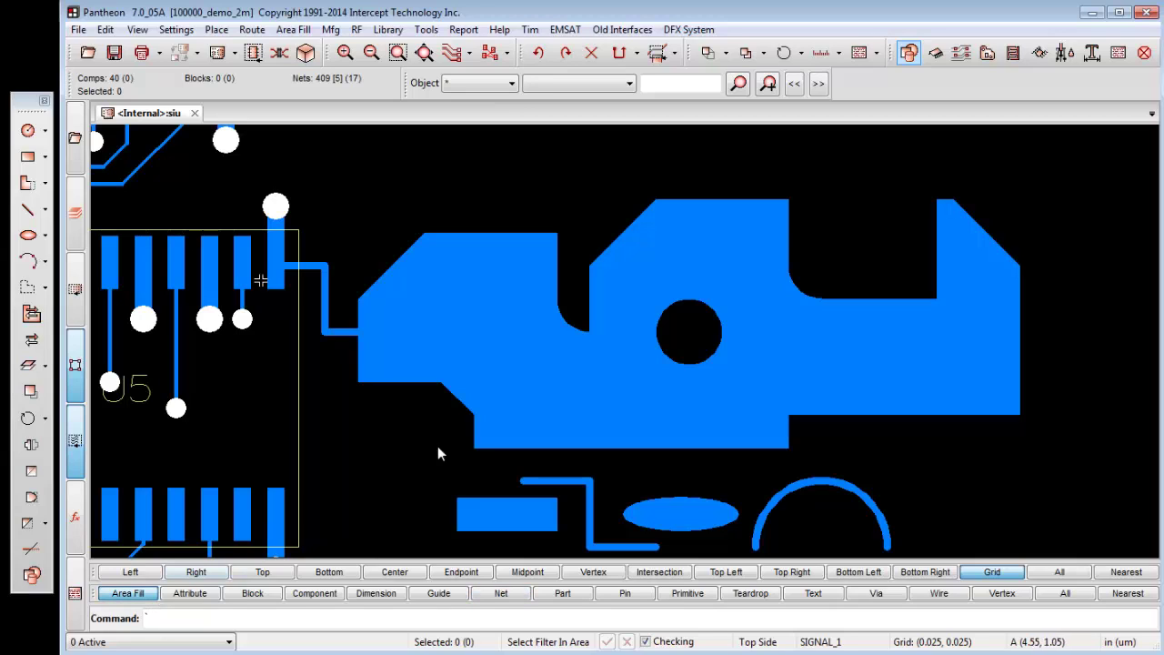
{"action": "left_click_drag", "start_coordinate": [460, 427], "coordinate": [487, 454]}
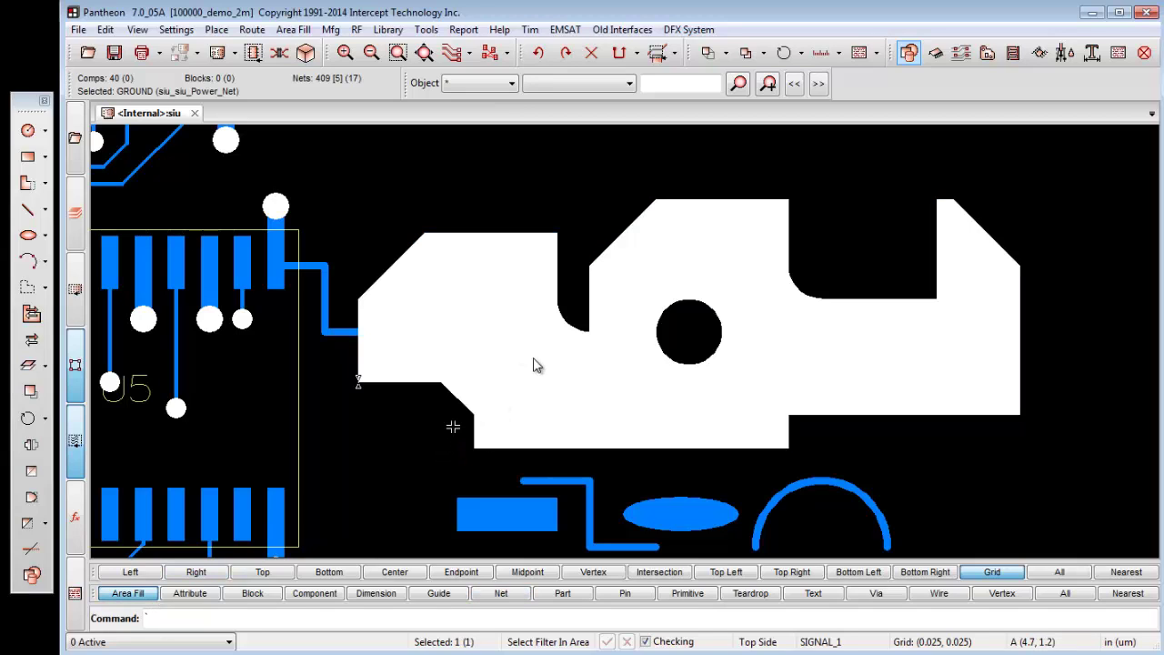
{"action": "mouse_move", "coordinate": [482, 291]}
{"action": "right_mouse_down"}
{"action": "mouse_move", "coordinate": [476, 370]}
{"action": "mouse_move", "coordinate": [597, 285]}
{"action": "mouse_move", "coordinate": [528, 341]}
{"action": "right_mouse_up"}
In Route mode, move the horizontal trace segment beside U5's upper-right pad down below the pad and the polygon connection.
{"action": "right_click_drag", "start_coordinate": [497, 389], "coordinate": [496, 255]}
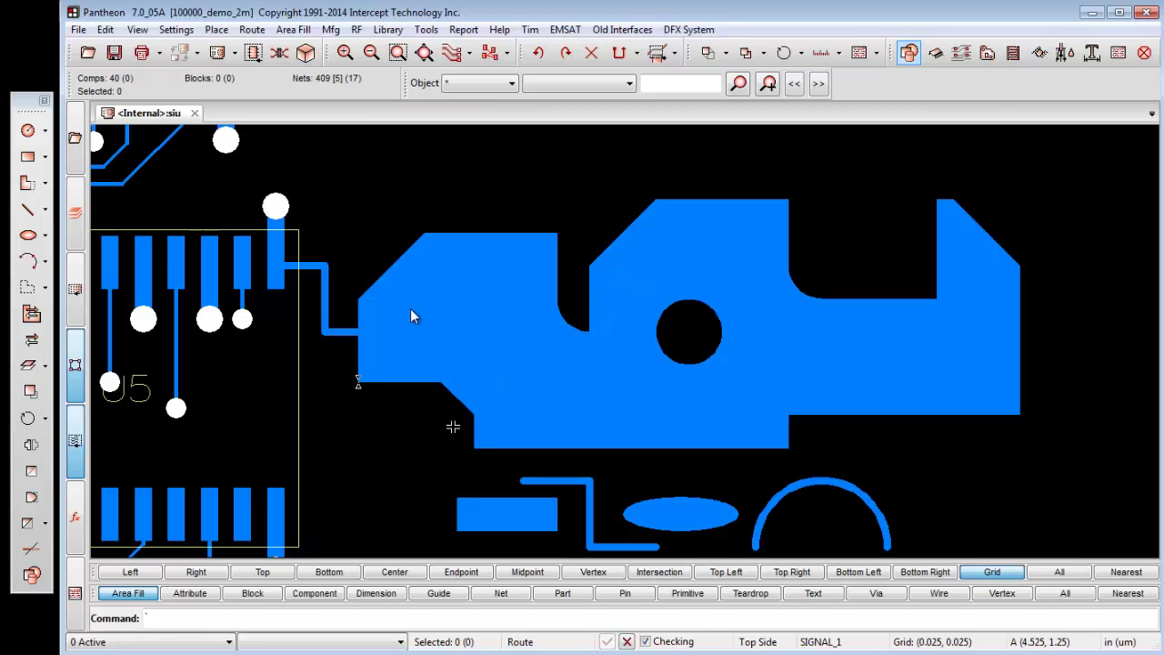
{"action": "mouse_move", "coordinate": [318, 266]}
{"action": "left_mouse_down"}
{"action": "mouse_move", "coordinate": [329, 277]}
{"action": "mouse_move", "coordinate": [329, 376]}
{"action": "mouse_move", "coordinate": [274, 378]}
{"action": "mouse_move", "coordinate": [338, 395]}
{"action": "mouse_move", "coordinate": [332, 465]}
{"action": "left_mouse_up"}
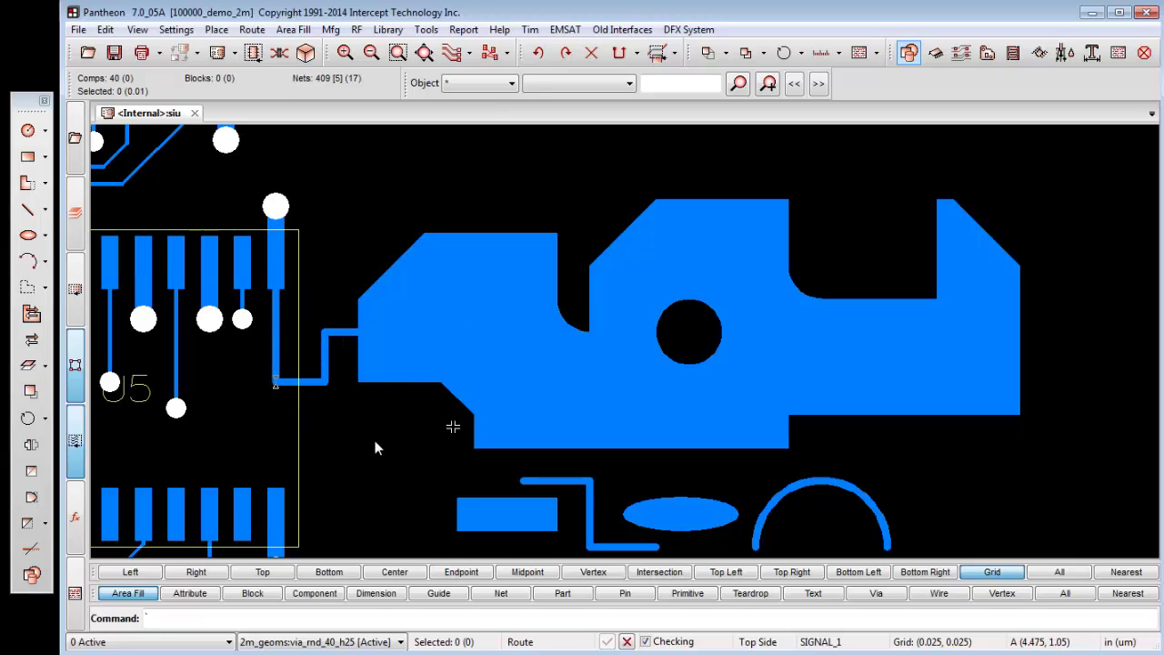